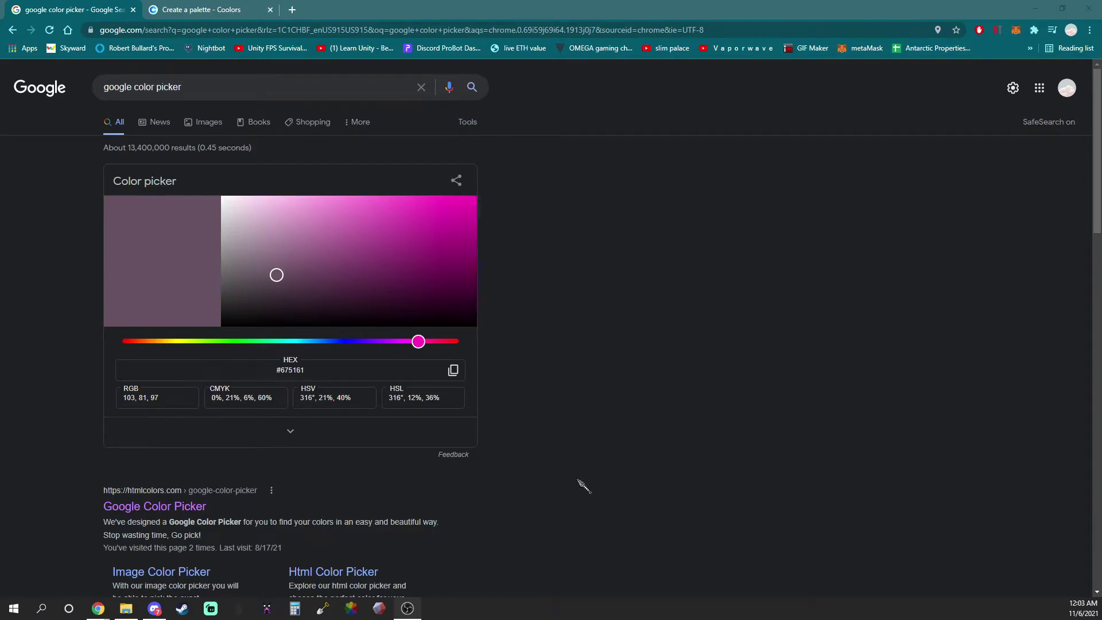
- Pick the very dark purple #171216 in Google's colour picker and select its RGB value 23, 18, 22
click(620, 475)
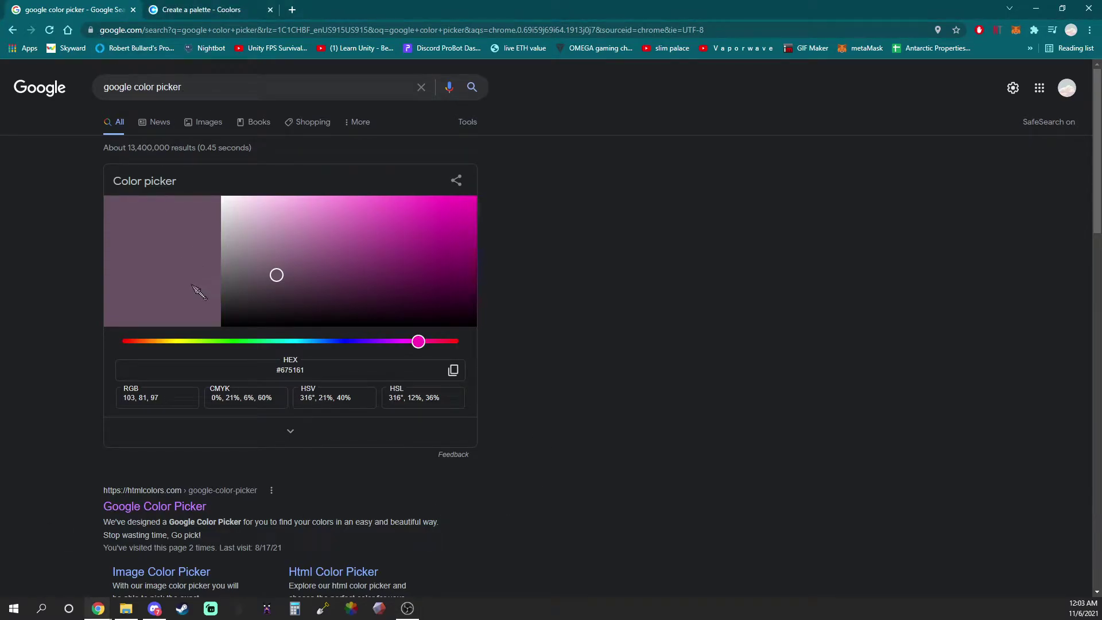
click(278, 316)
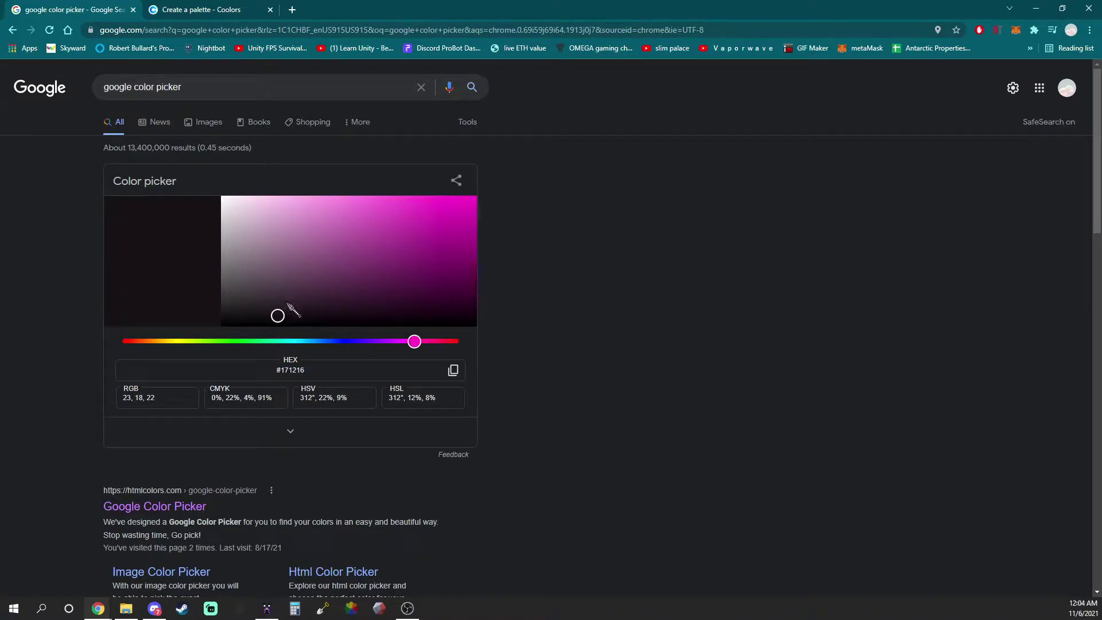
drag(179, 399, 115, 408)
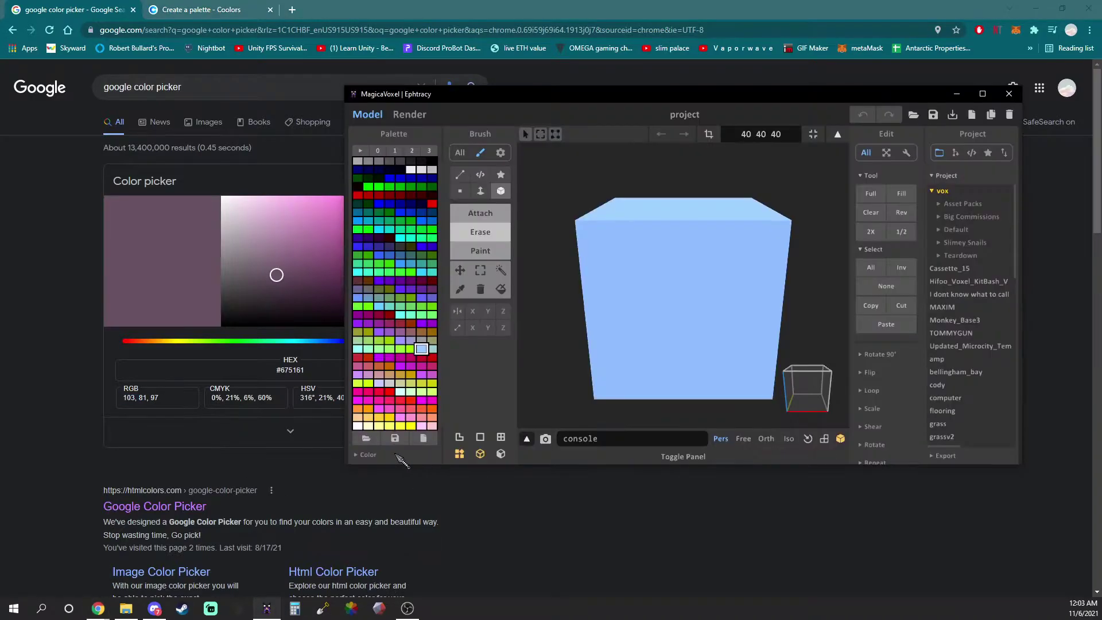
- Switch to the blank grey palette and set its bottom-left cell to 103 81 97
click(366, 455)
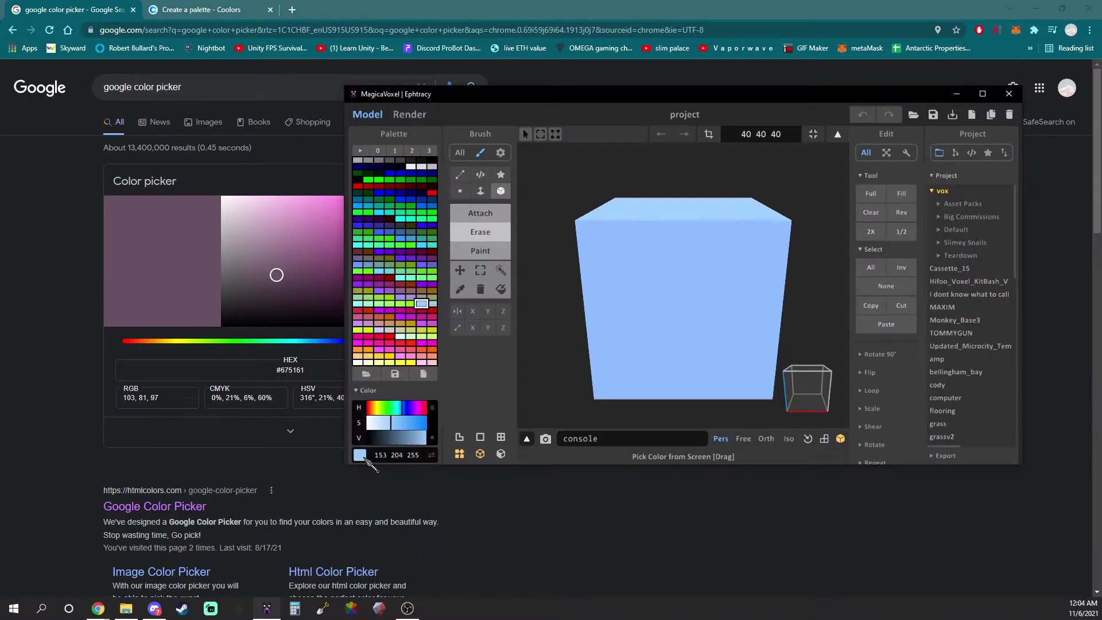
click(429, 151)
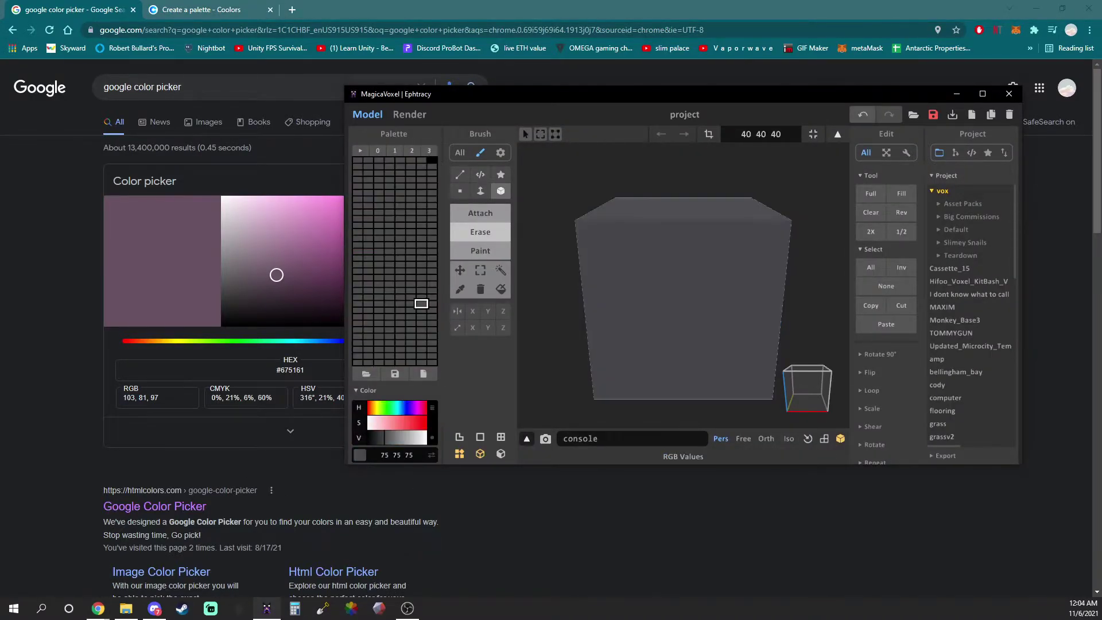
click(358, 363)
click(396, 455)
text(103 )
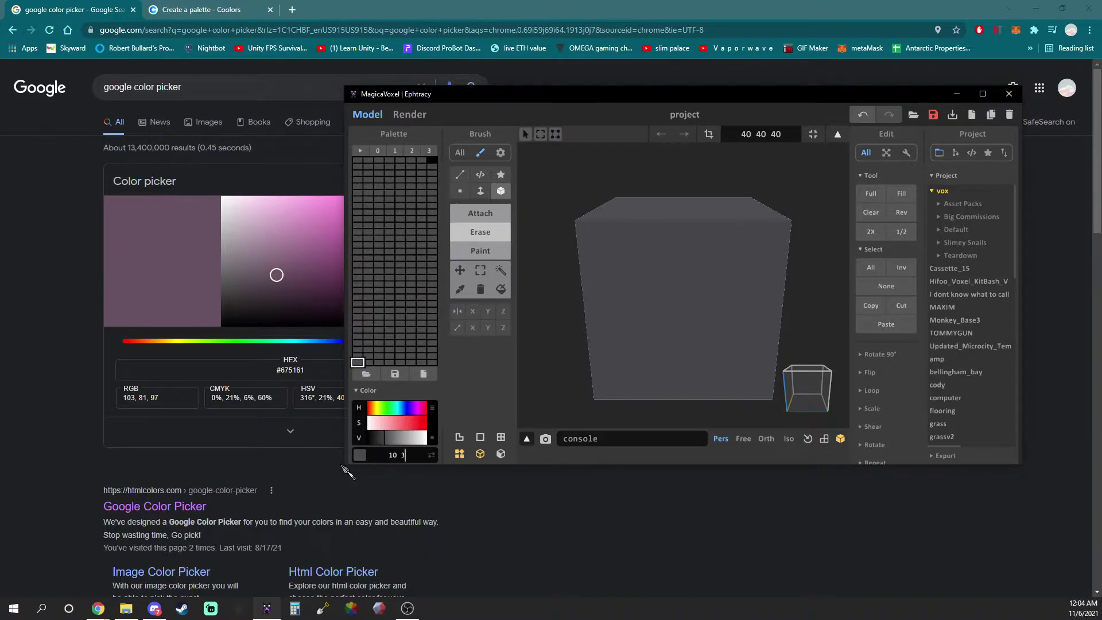
text(81 97)
key(Return)
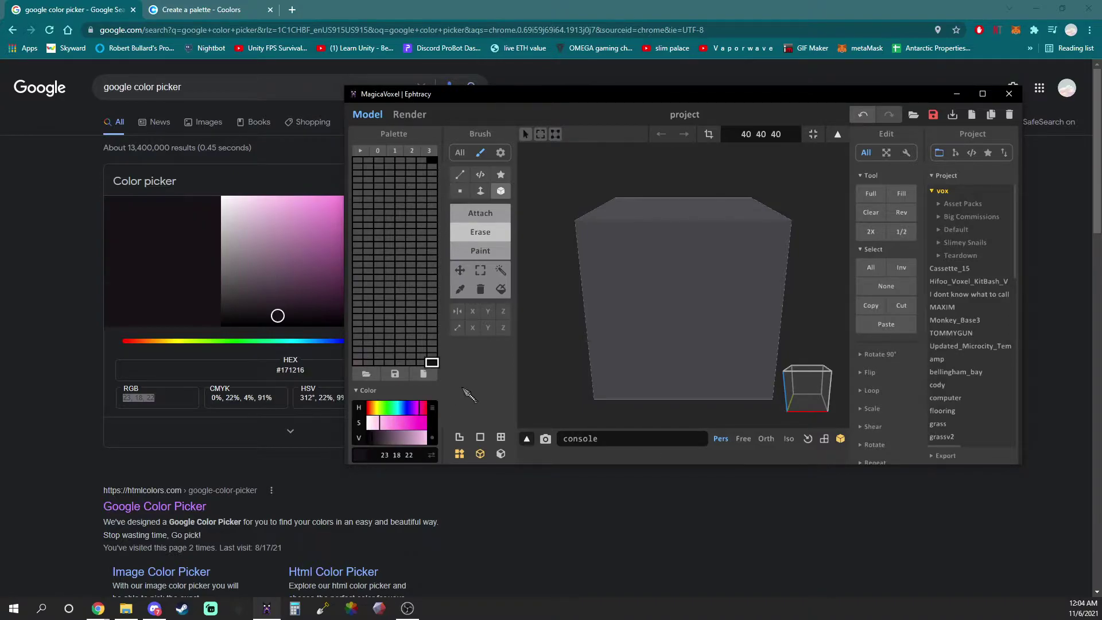
- Fill the bottom row with a gradient from 103 81 97 to the darkest 23 18 22 cell
click(432, 362)
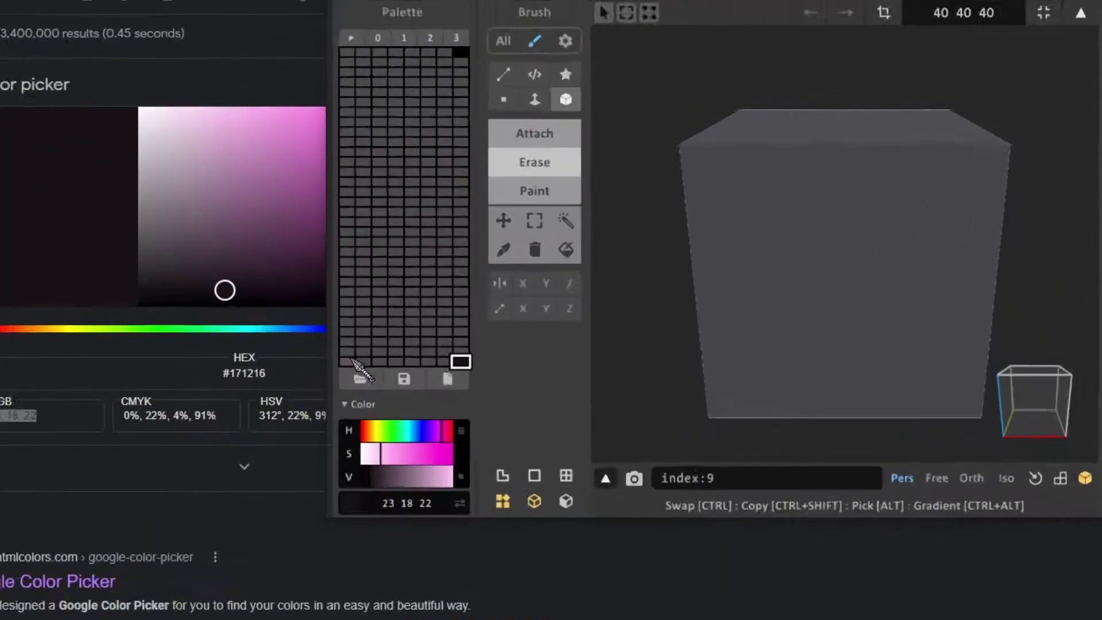
click(358, 363)
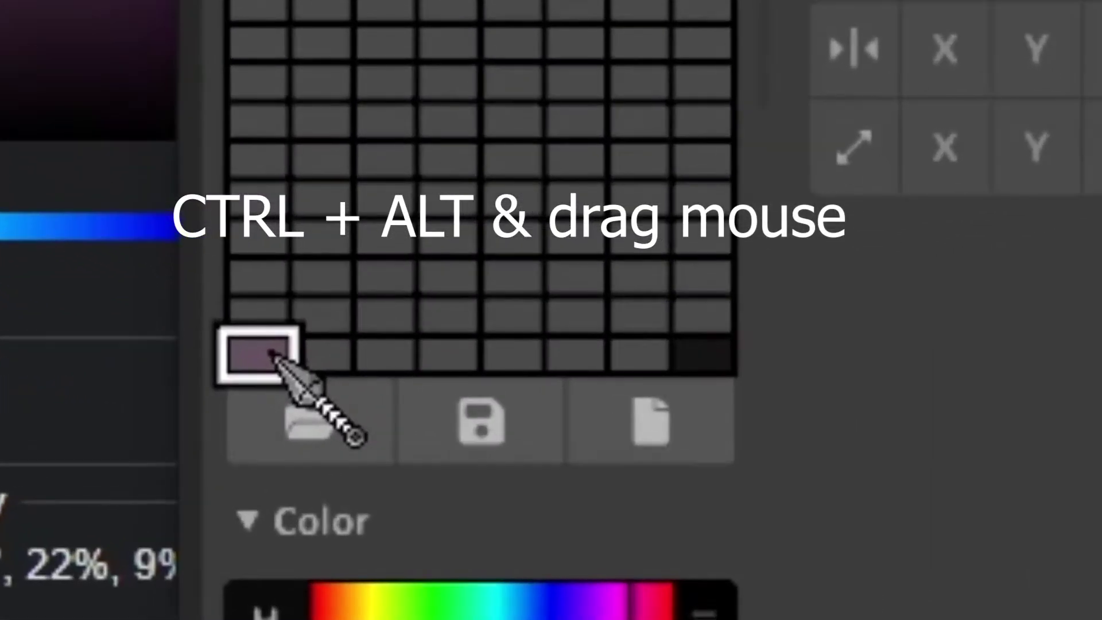
ctrl+alt+drag(270, 353, 709, 376)
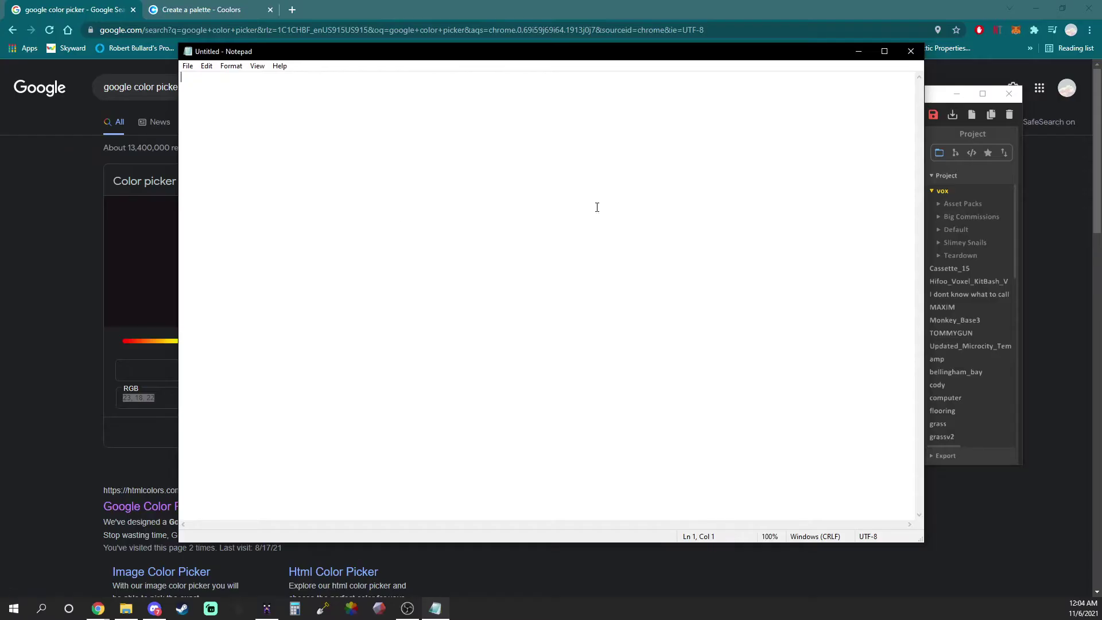
- Move MagicaVoxel to the right edge and note '103 81 97 - lightest shade' in Notepad
click(943, 96)
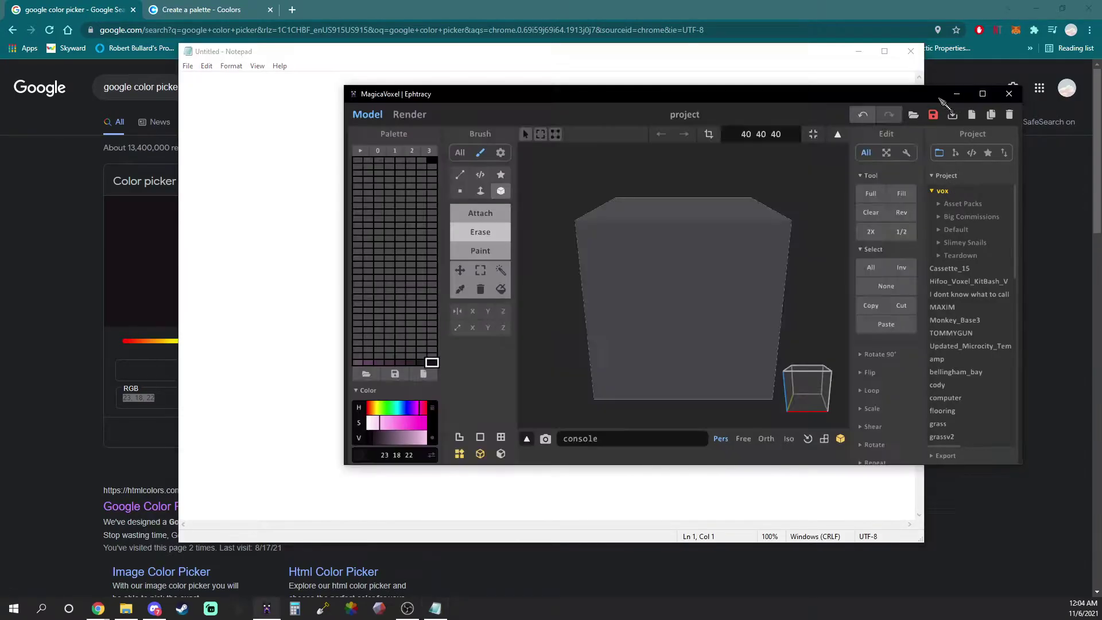
drag(620, 104, 1023, 113)
drag(900, 110, 1032, 114)
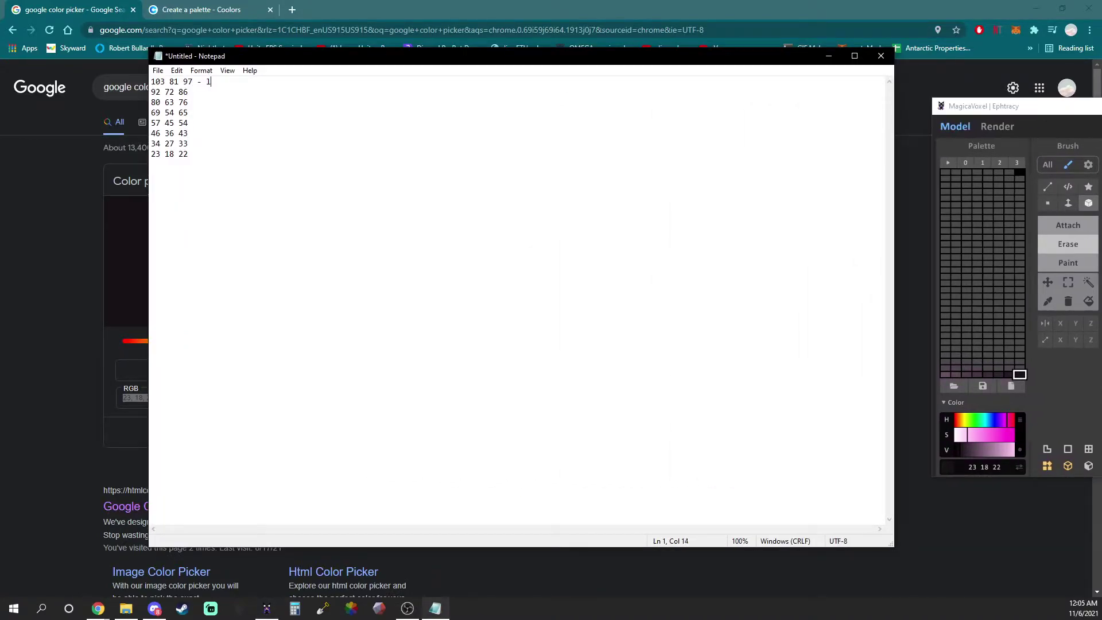
text(ightest shade)
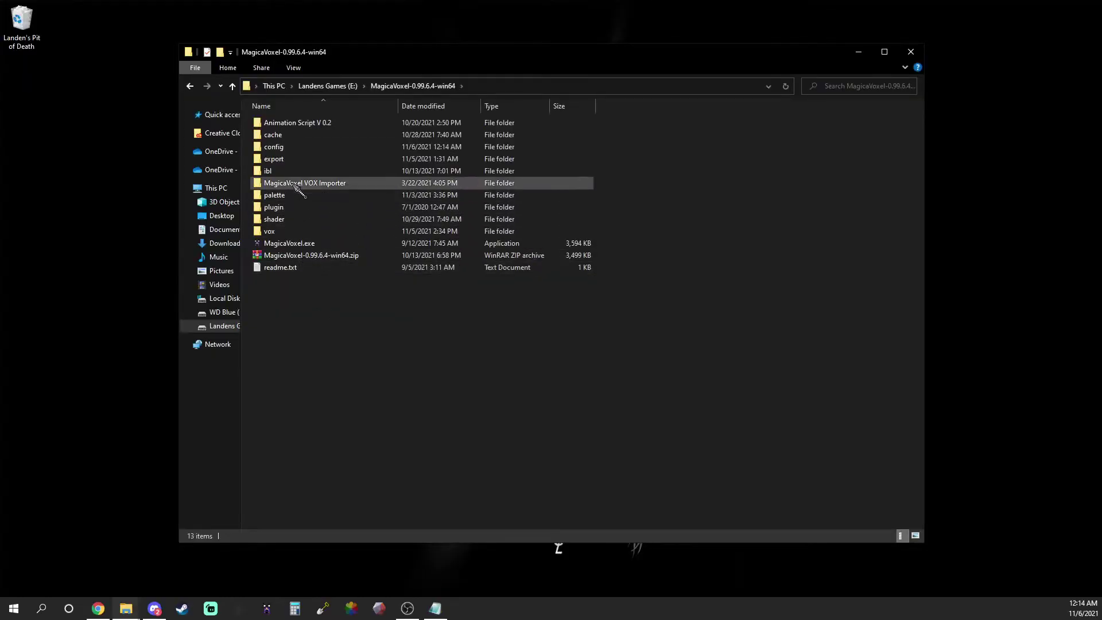
- Back up the config ui folder as 'ui (default)', then open ui and select cam.ui
double_click(302, 151)
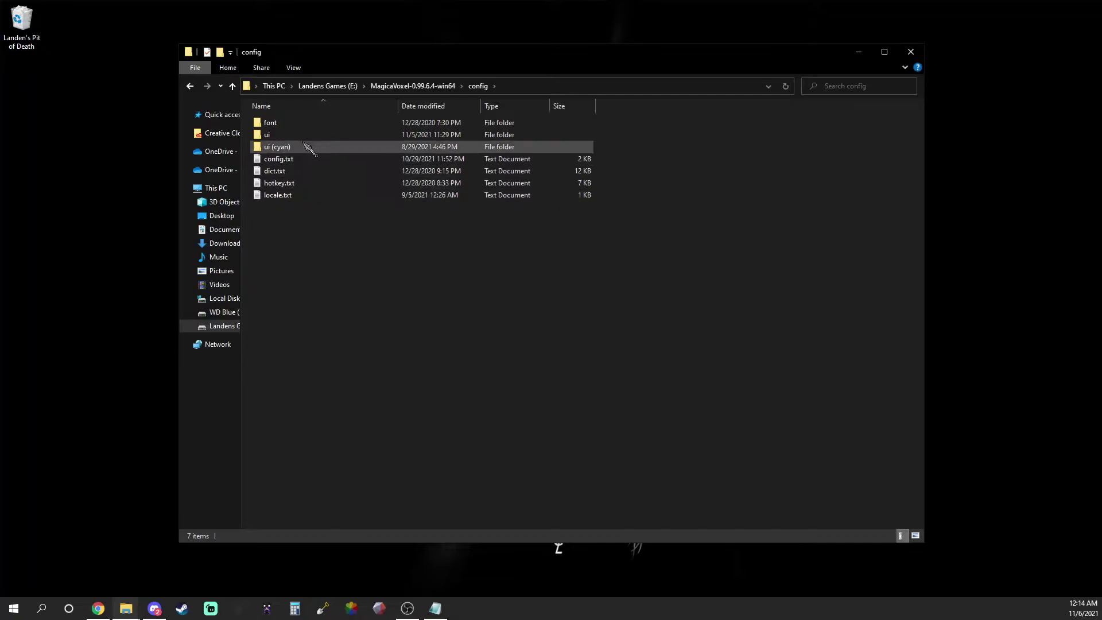
right_click(290, 138)
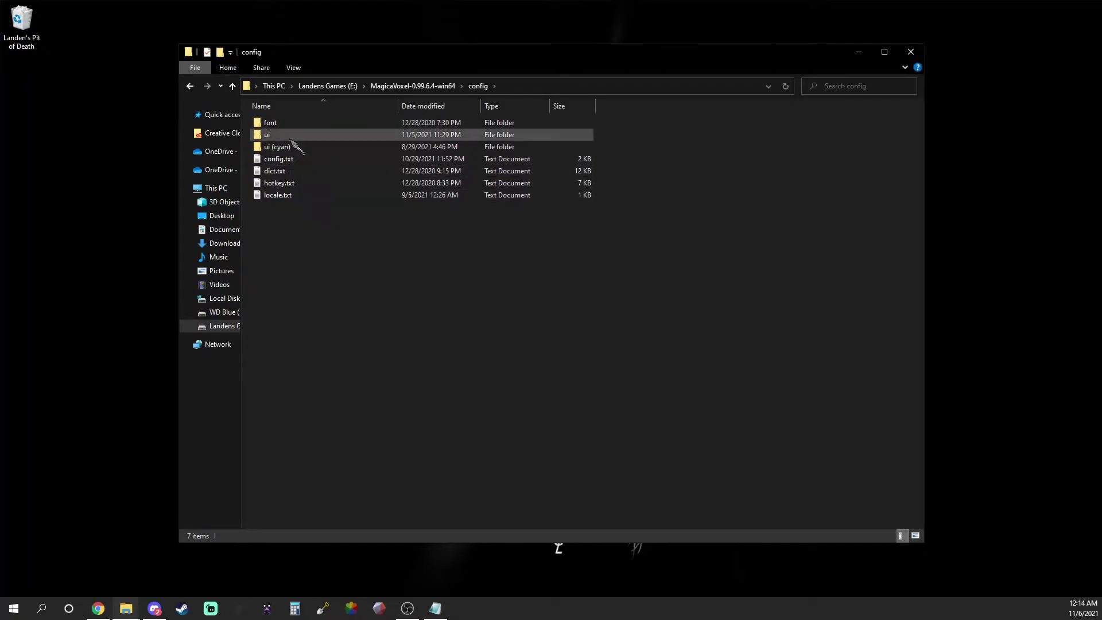
right_click(290, 139)
click(270, 136)
right_click(269, 136)
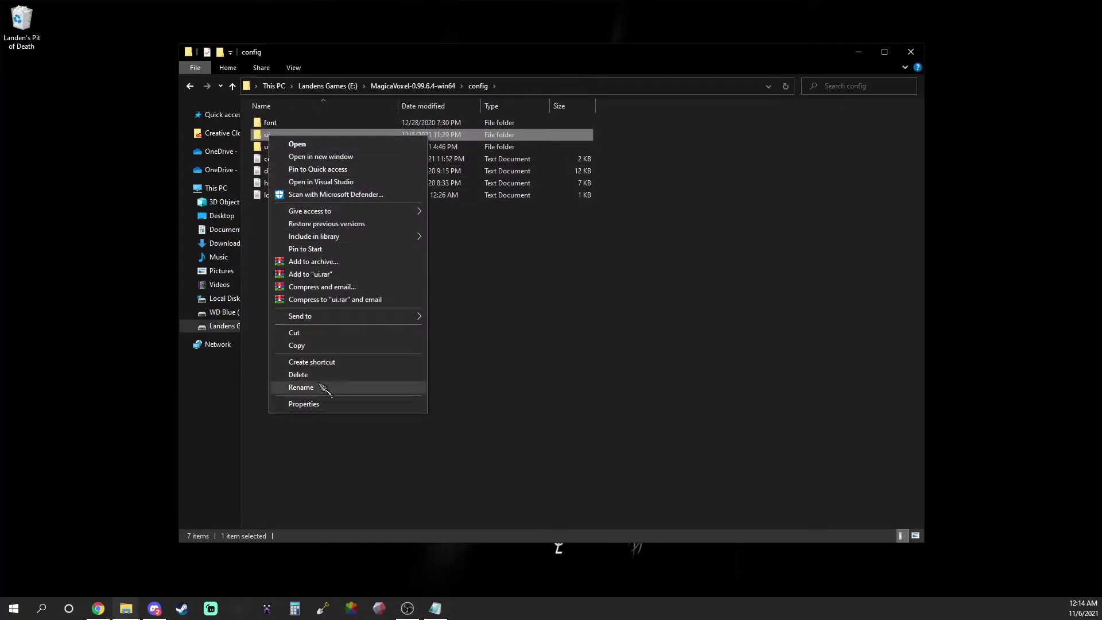
click(313, 347)
right_click(287, 238)
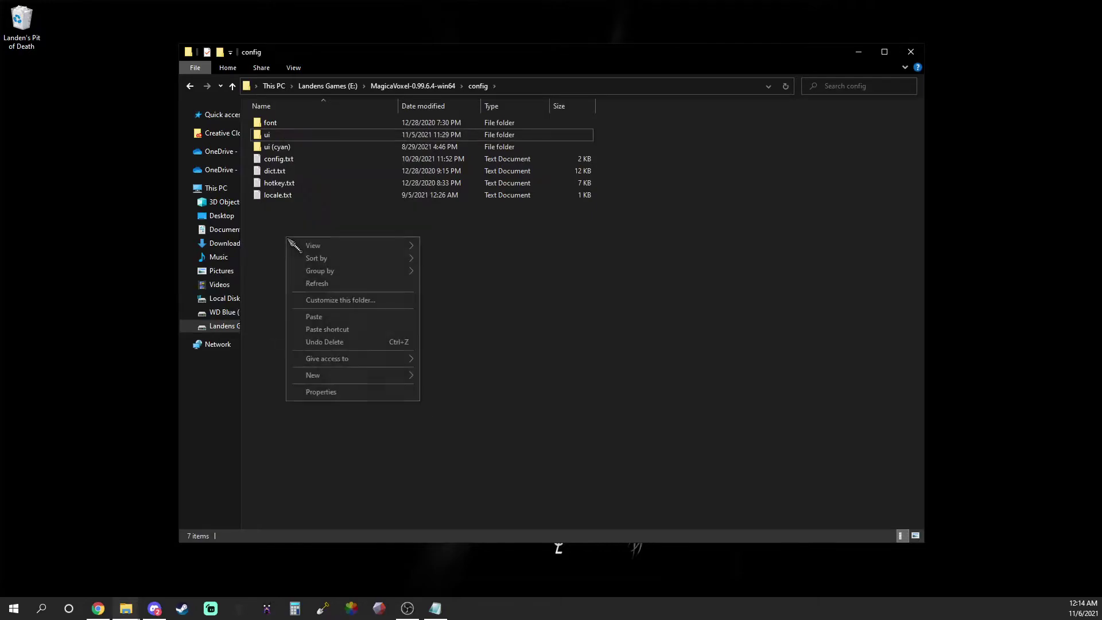
click(315, 316)
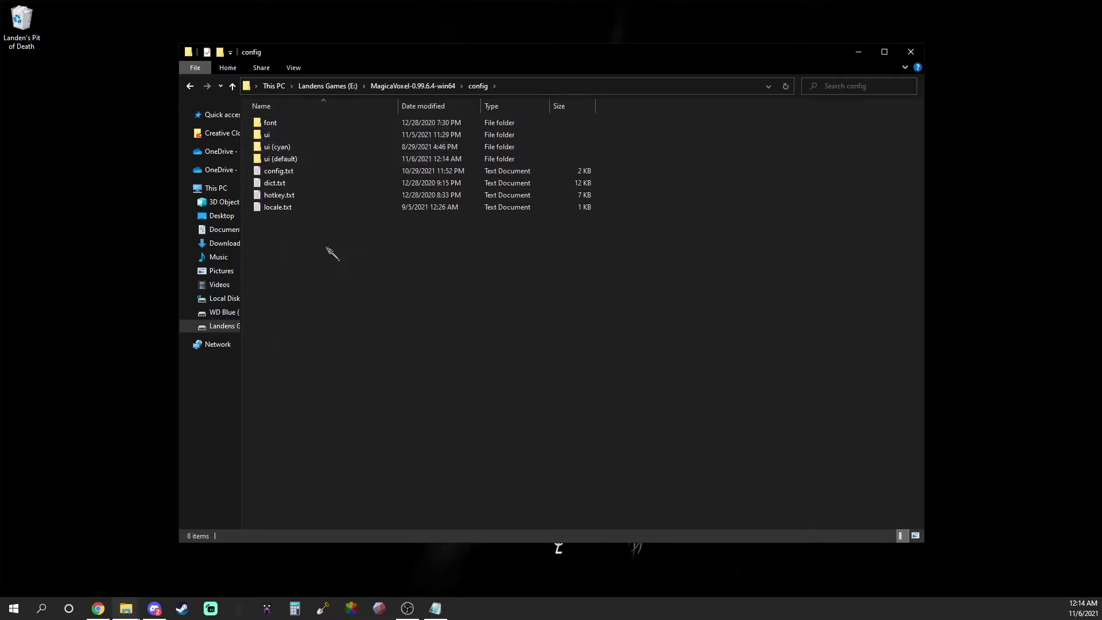
double_click(303, 137)
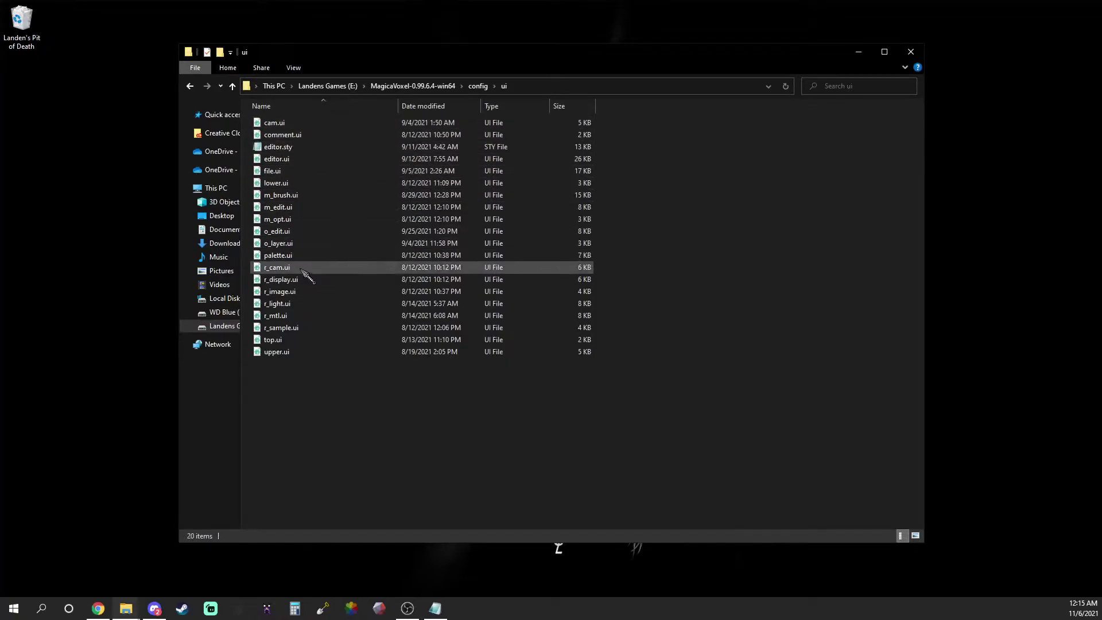
click(302, 123)
- In cam.ui, replace the 55 55 55 background colour on line 19 with 80 63 76
double_click(295, 179)
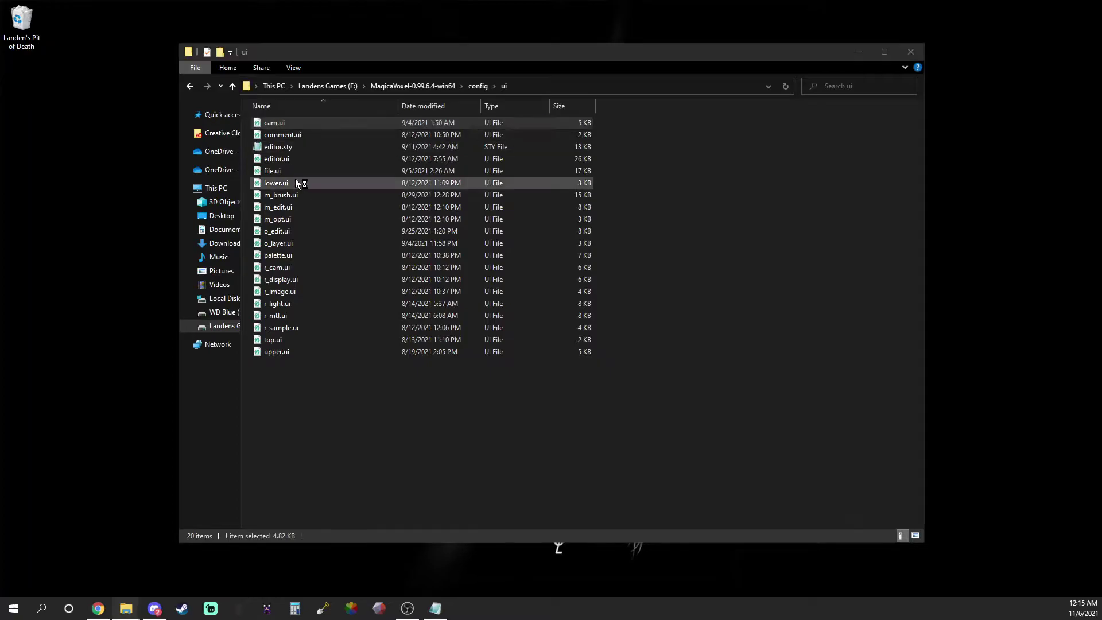
click(435, 608)
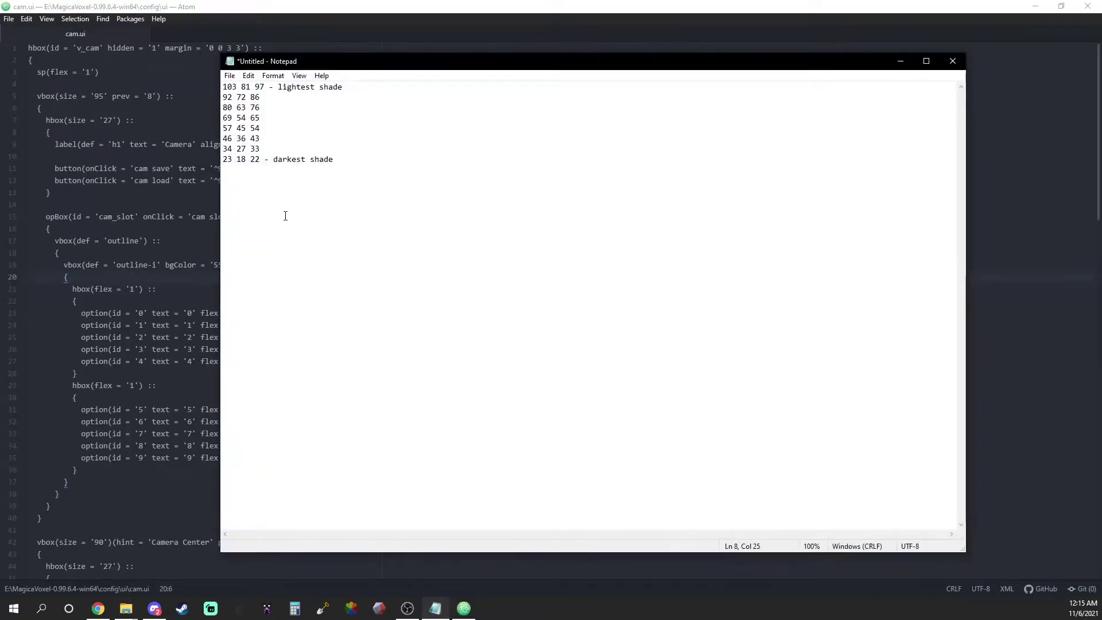
drag(260, 138, 223, 139)
drag(270, 108, 223, 109)
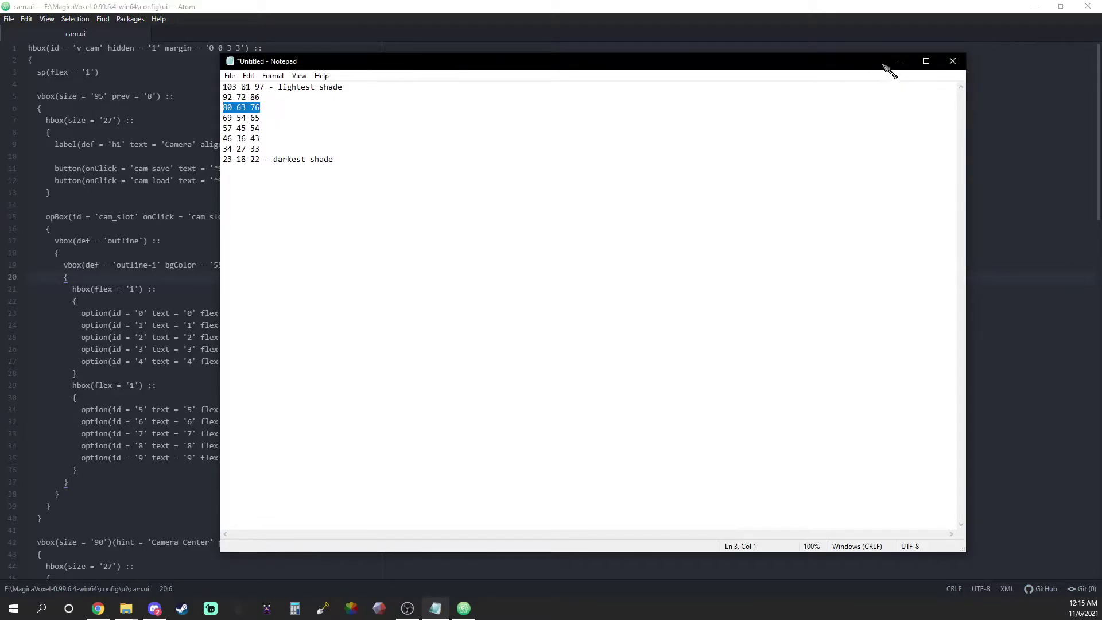
click(900, 61)
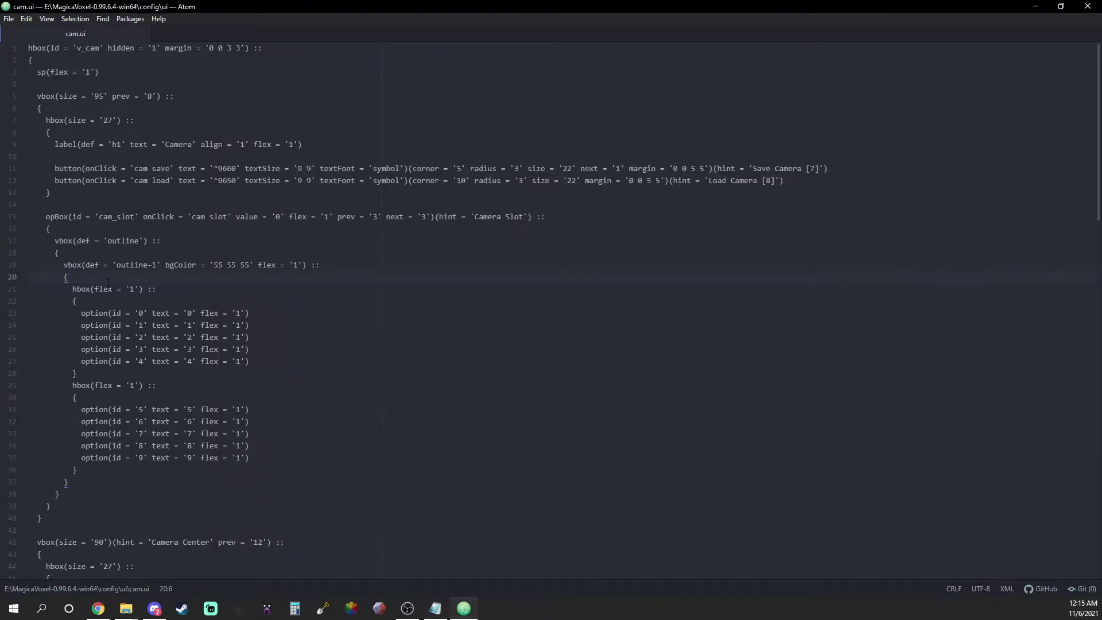
drag(214, 264, 253, 265)
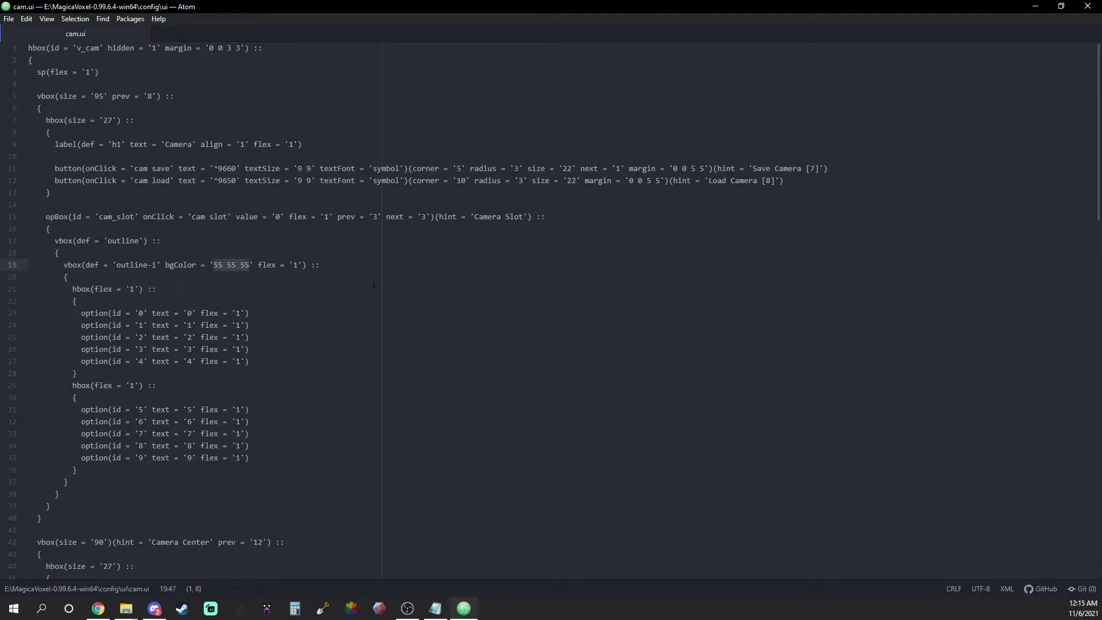
key(ctrl+v)
click(356, 268)
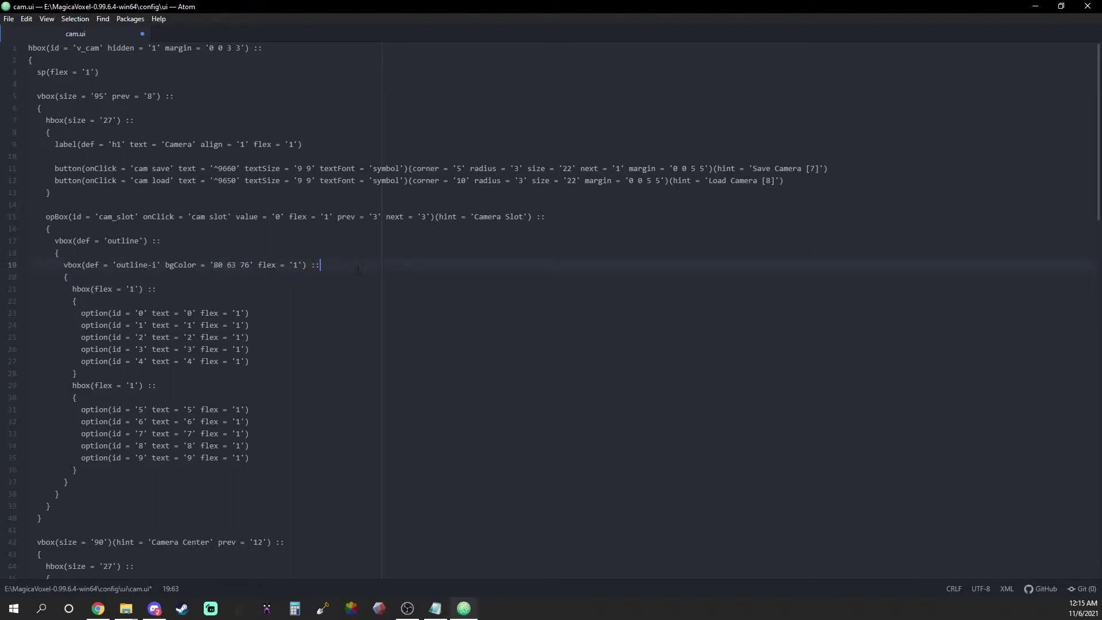
- Save cam.ui, then open editor.sty in Atom for editing
key(ctrl+s)
key(alt+Tab)
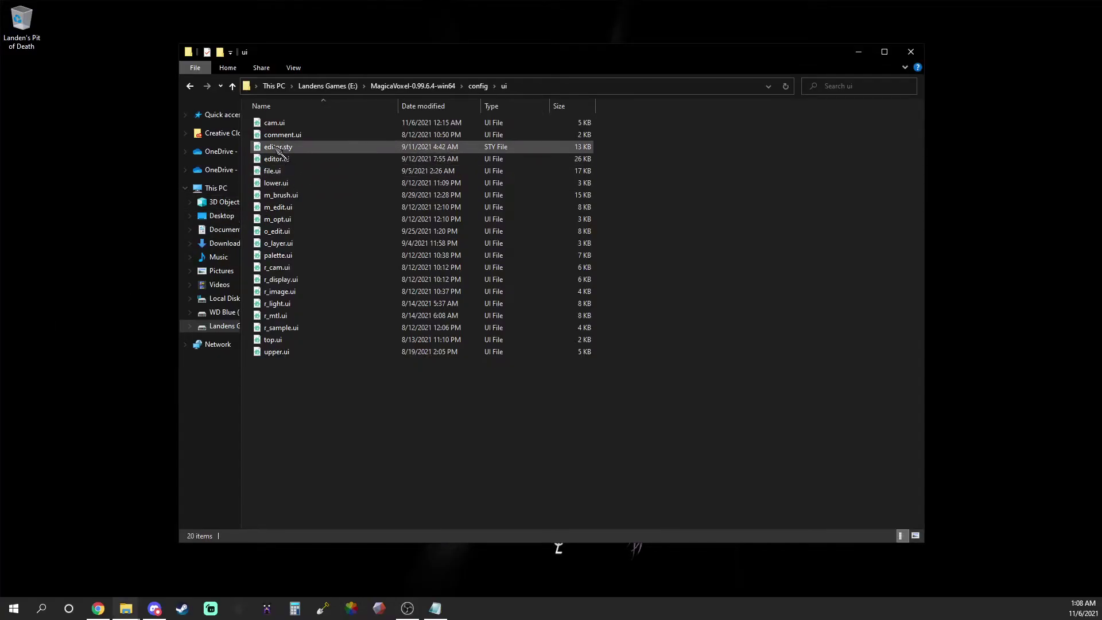
click(303, 151)
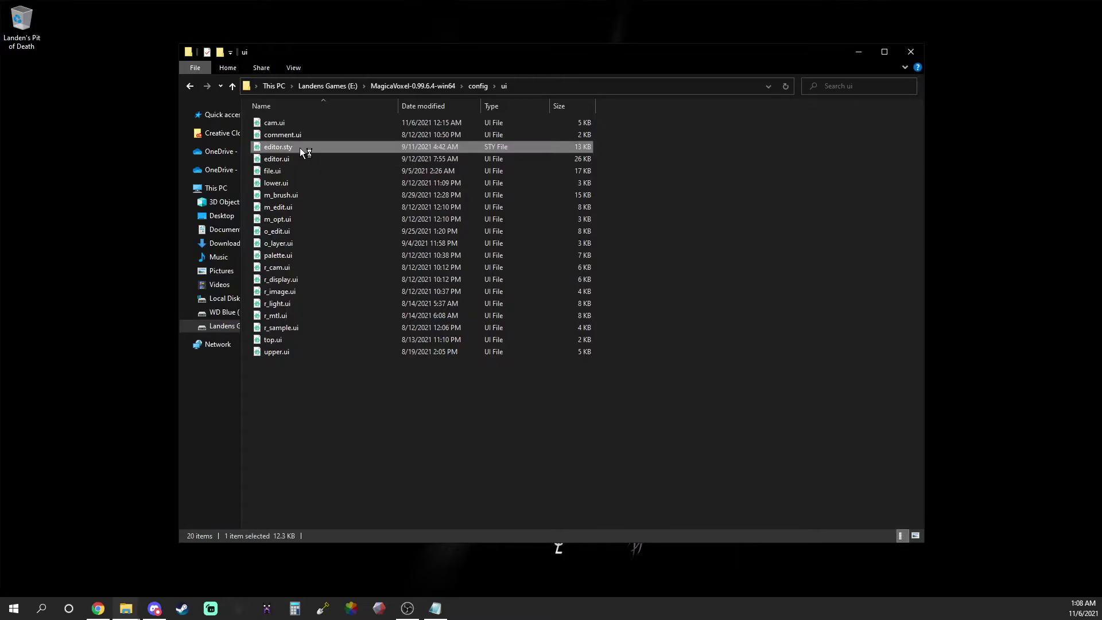
double_click(301, 149)
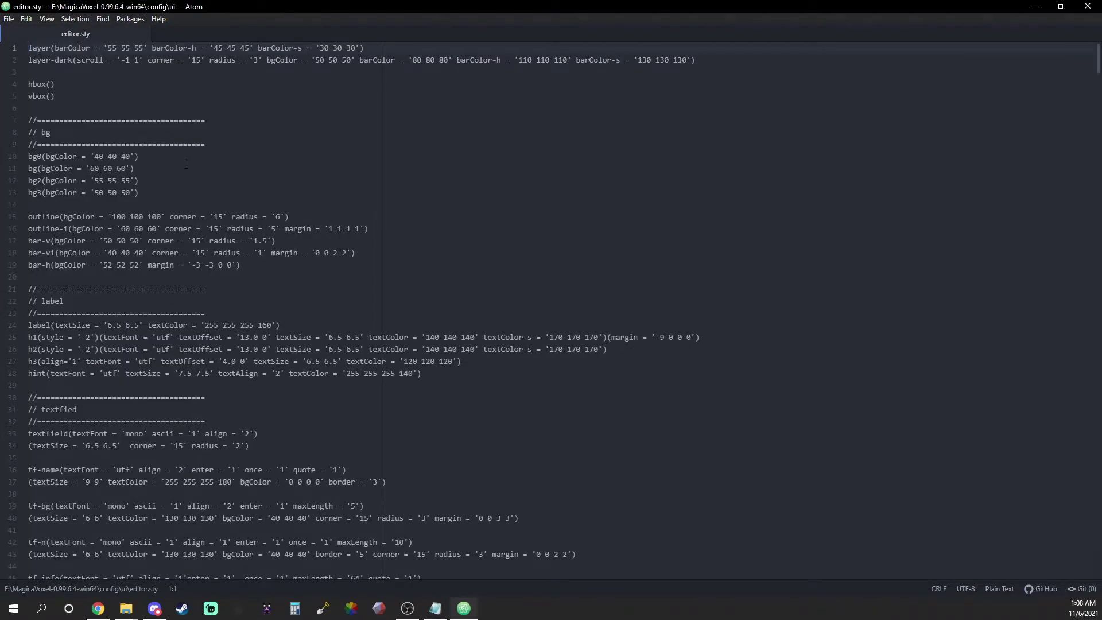
- Replace every '40 40 40' in editor.sty with '34 27 33' copied from the shade notes
key(ctrl+f)
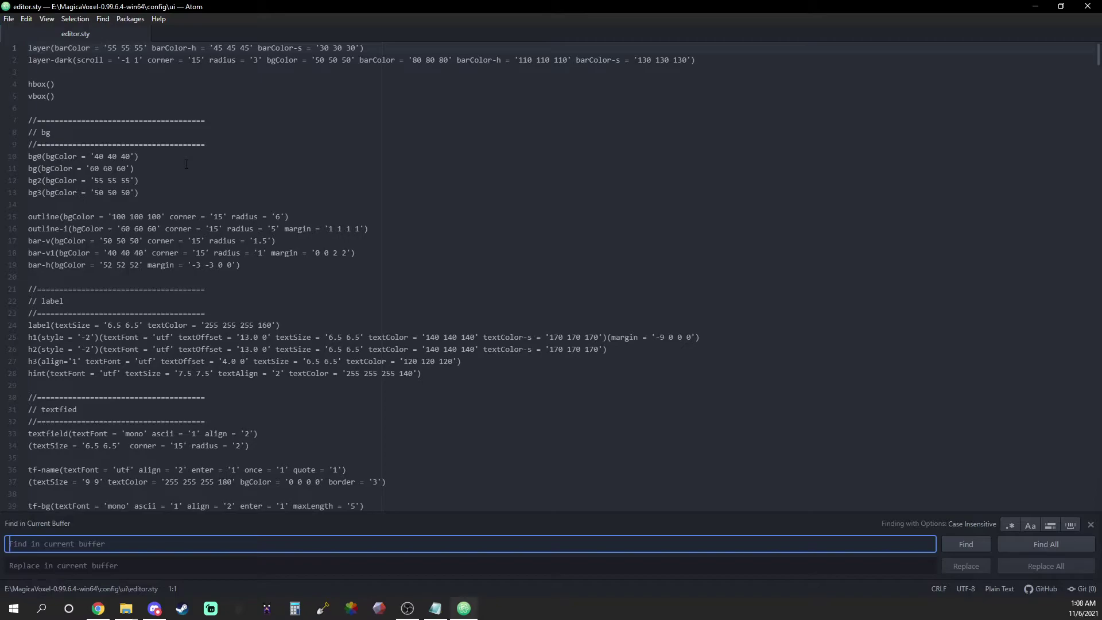
text(40 40 40)
key(Tab)
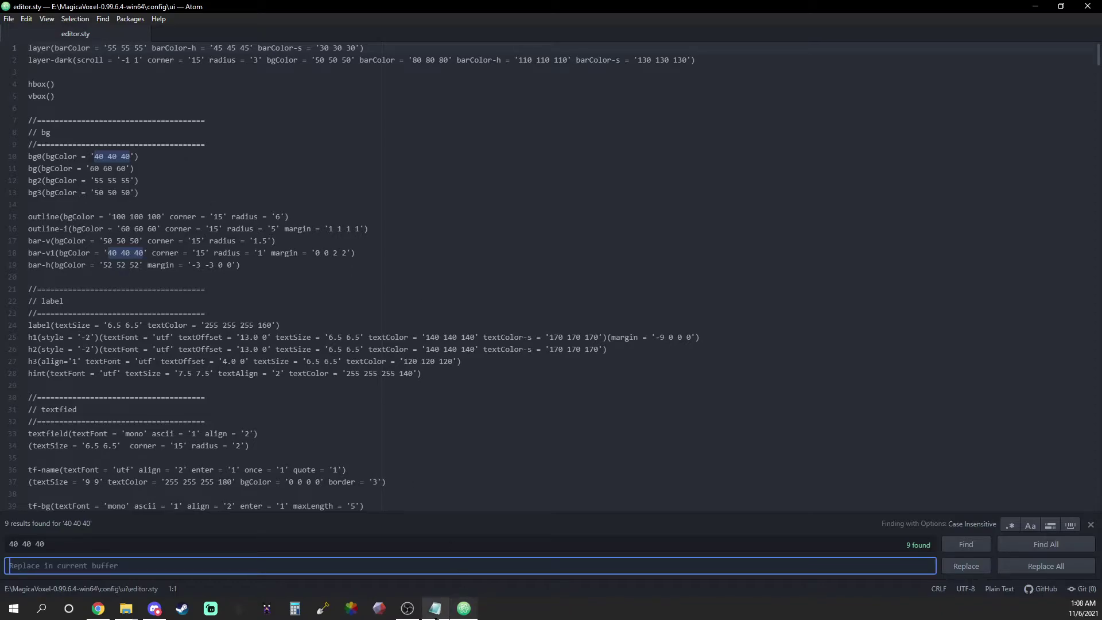
click(435, 608)
click(282, 184)
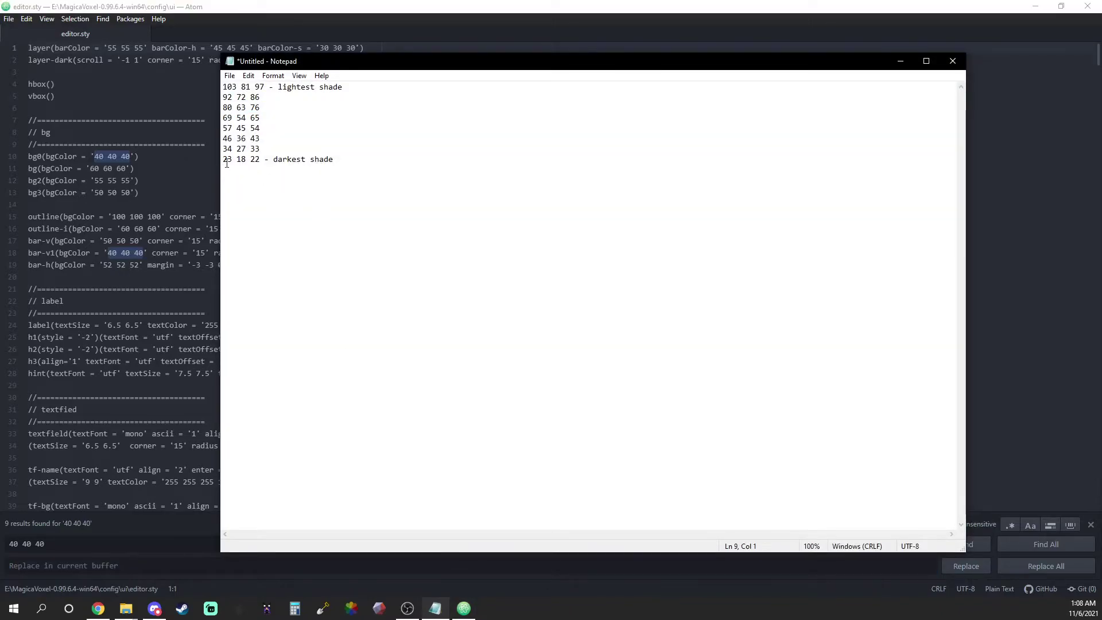
drag(222, 150, 257, 148)
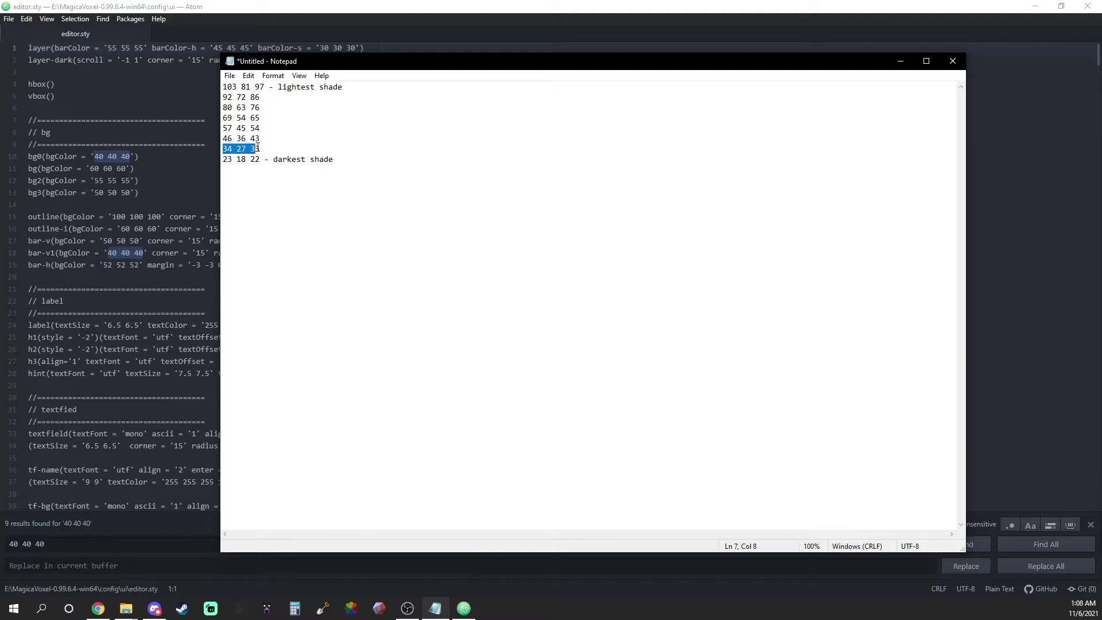
click(901, 60)
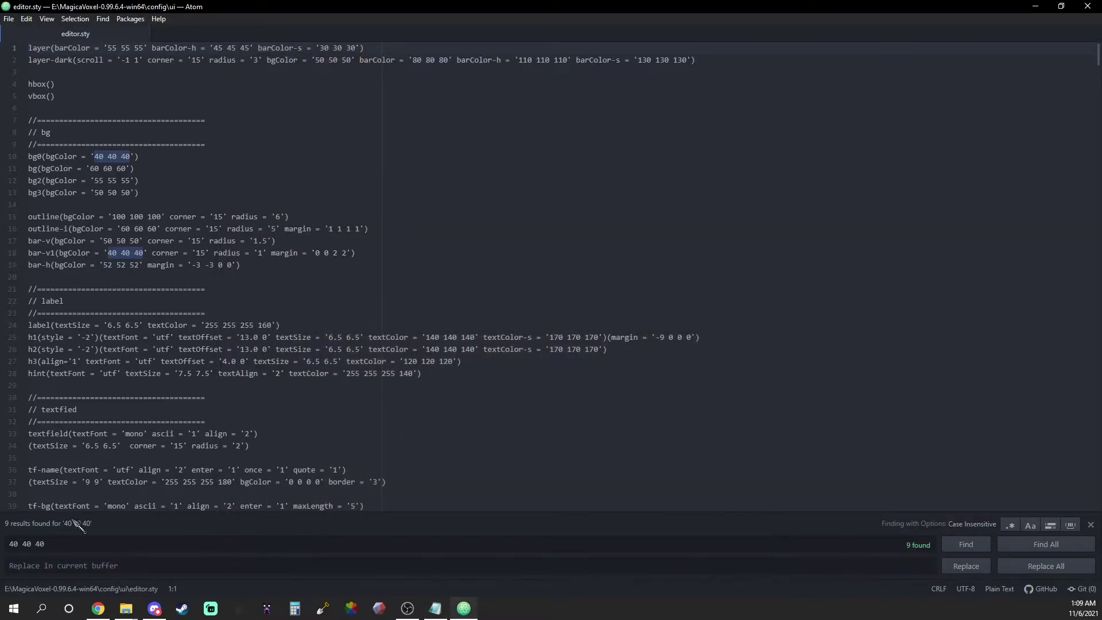
click(716, 569)
text(34 27 33)
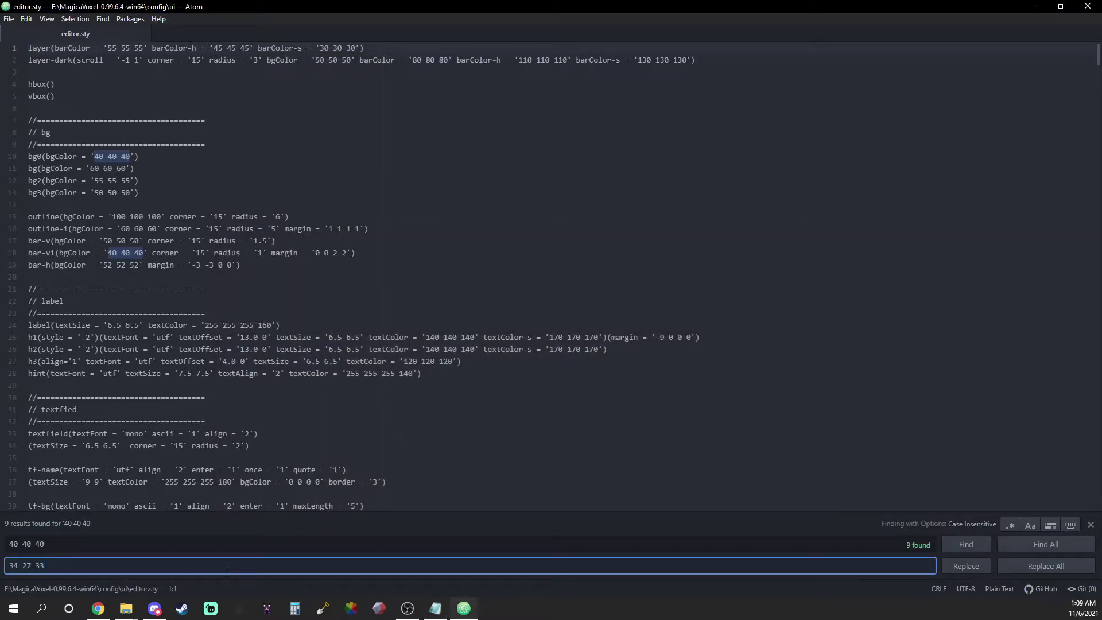
click(1018, 572)
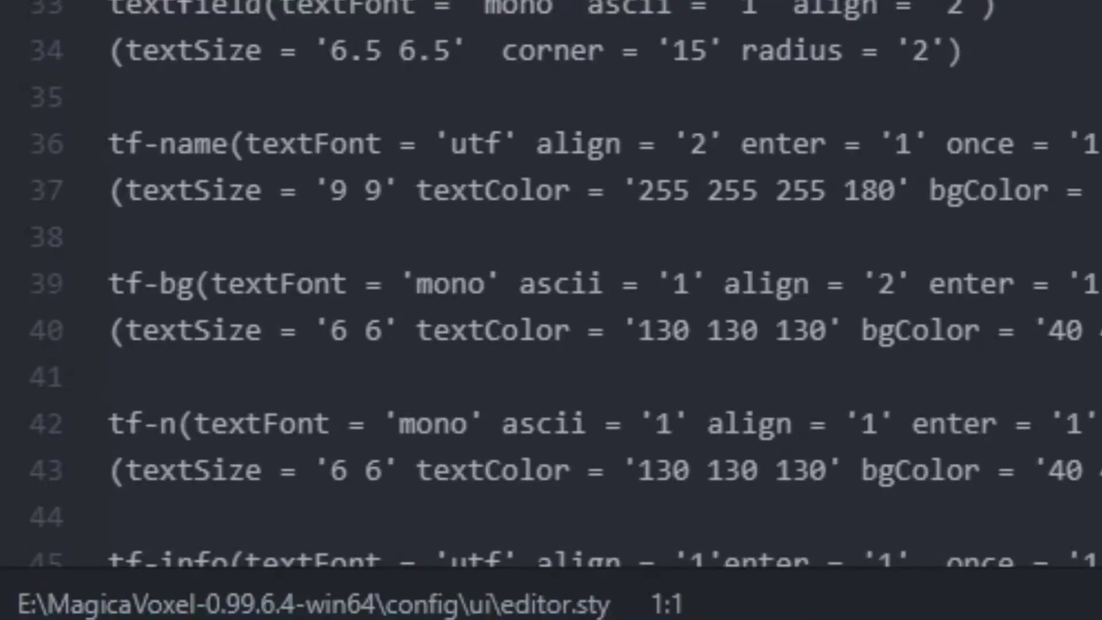
- Search editor.sty for '40 40 40' again
key(ctrl+f)
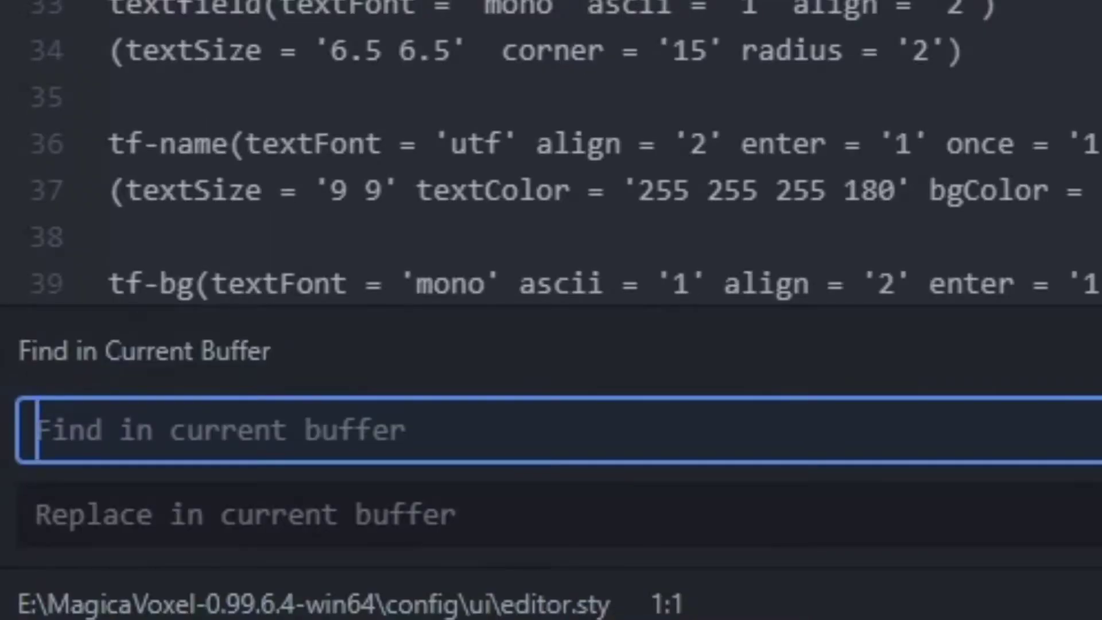
text(40 40 40)
key(Tab)
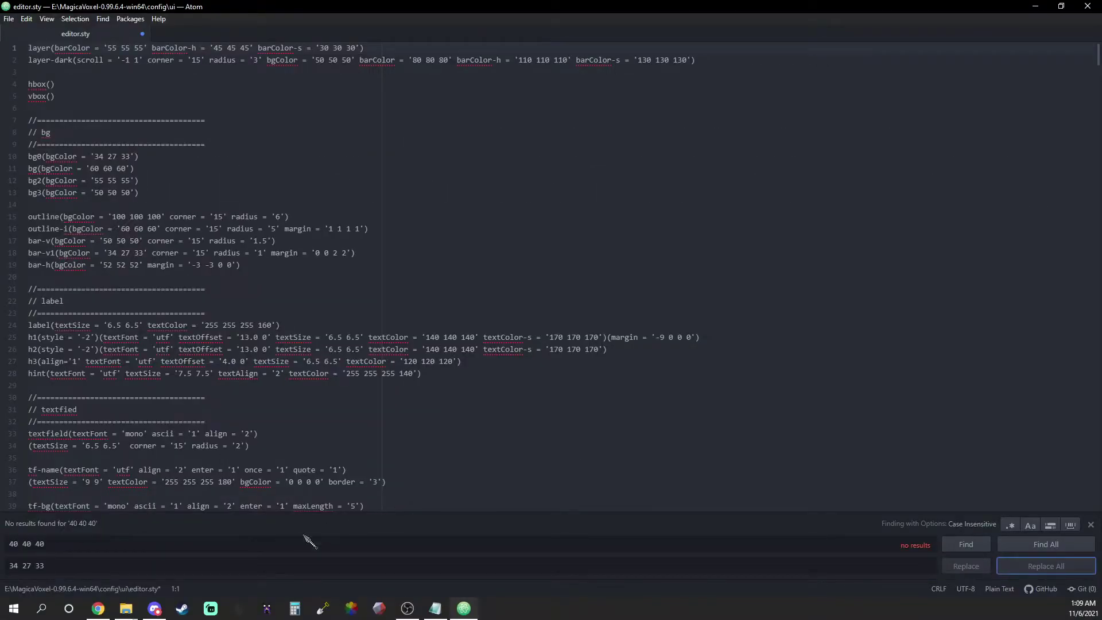
- Replace all '50 50 50' values with '46 36 43' copied from the shade notes
click(175, 546)
key(ctrl+a)
text(50 50 50)
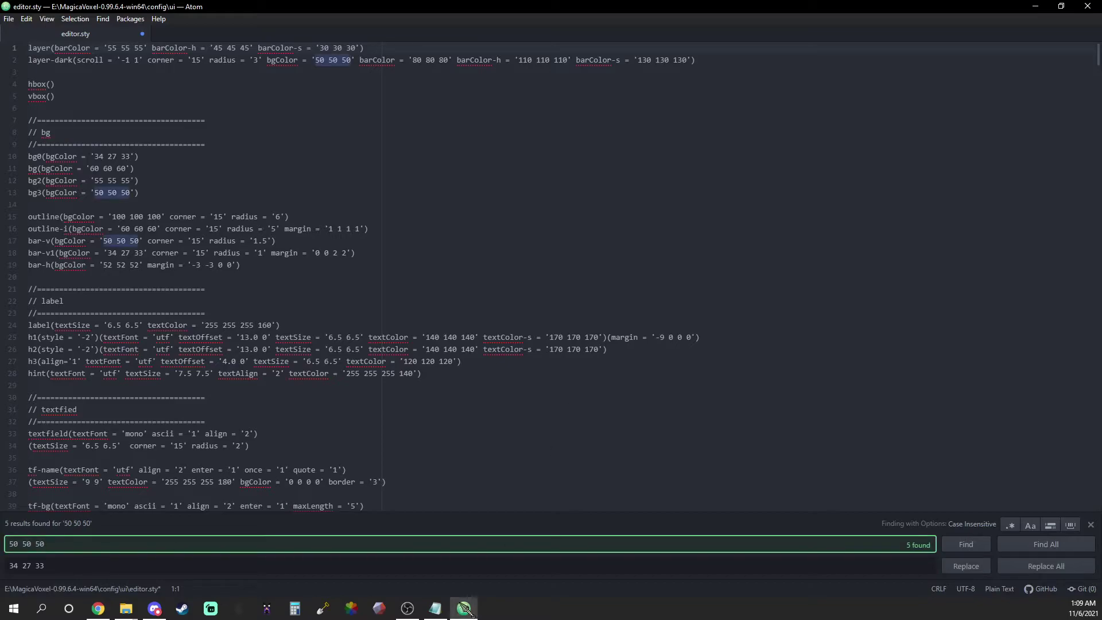
click(435, 609)
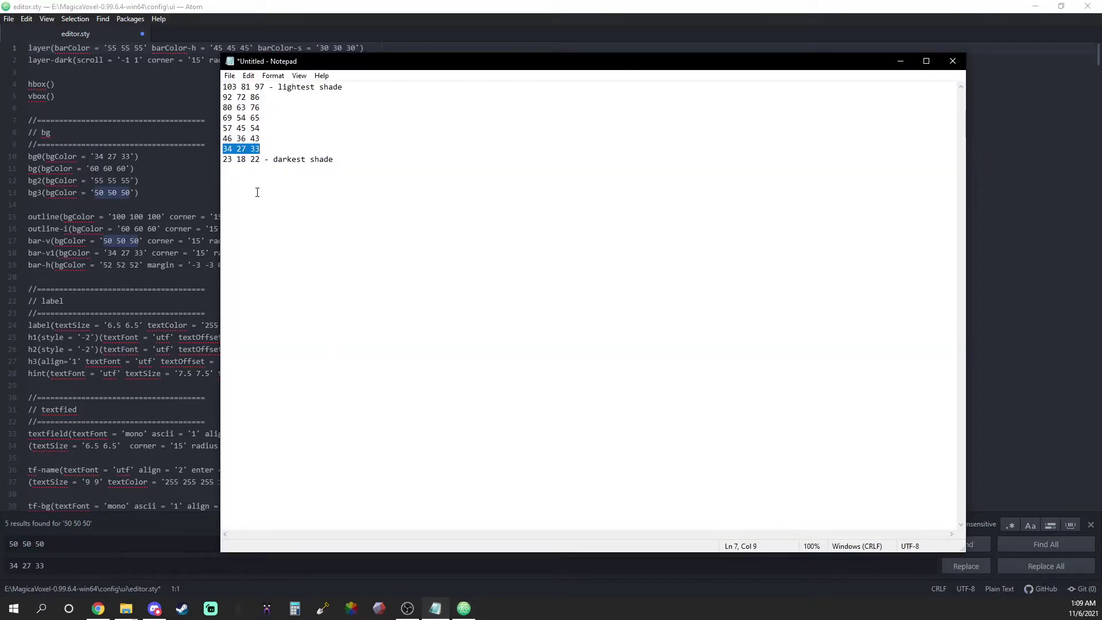
drag(261, 138, 223, 139)
key(ctrl+c)
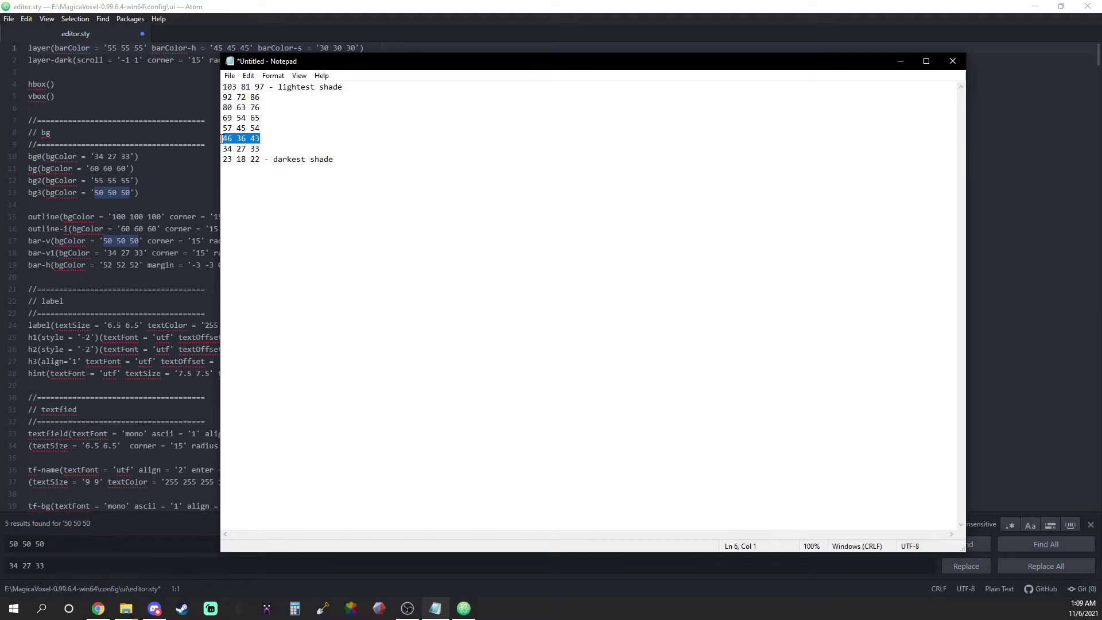
click(901, 61)
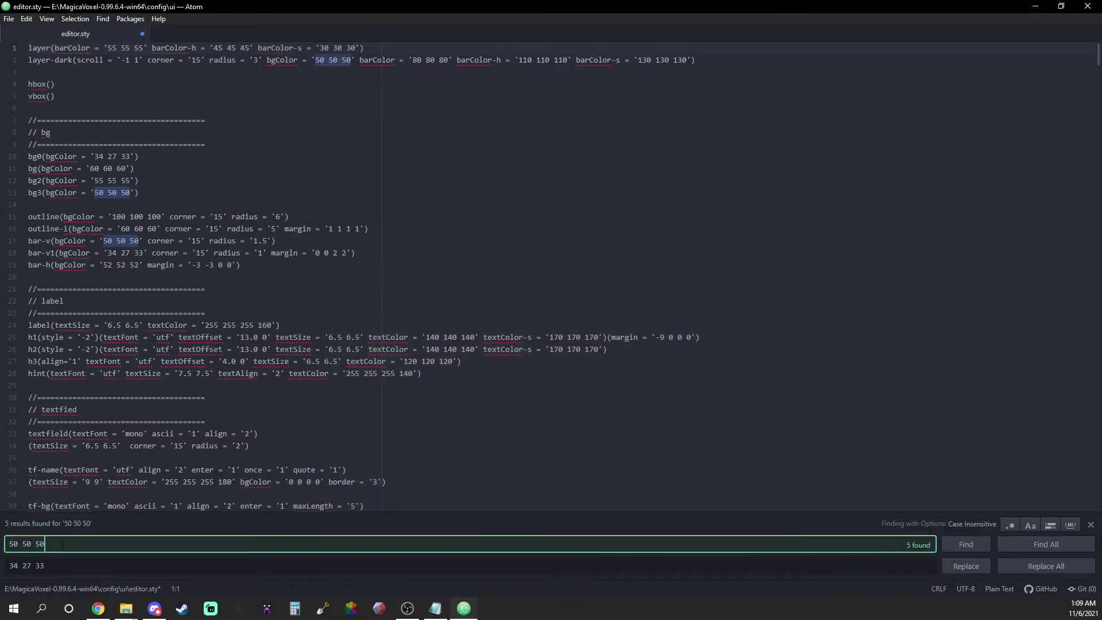
click(60, 566)
key(ctrl+a)
key(ctrl+v)
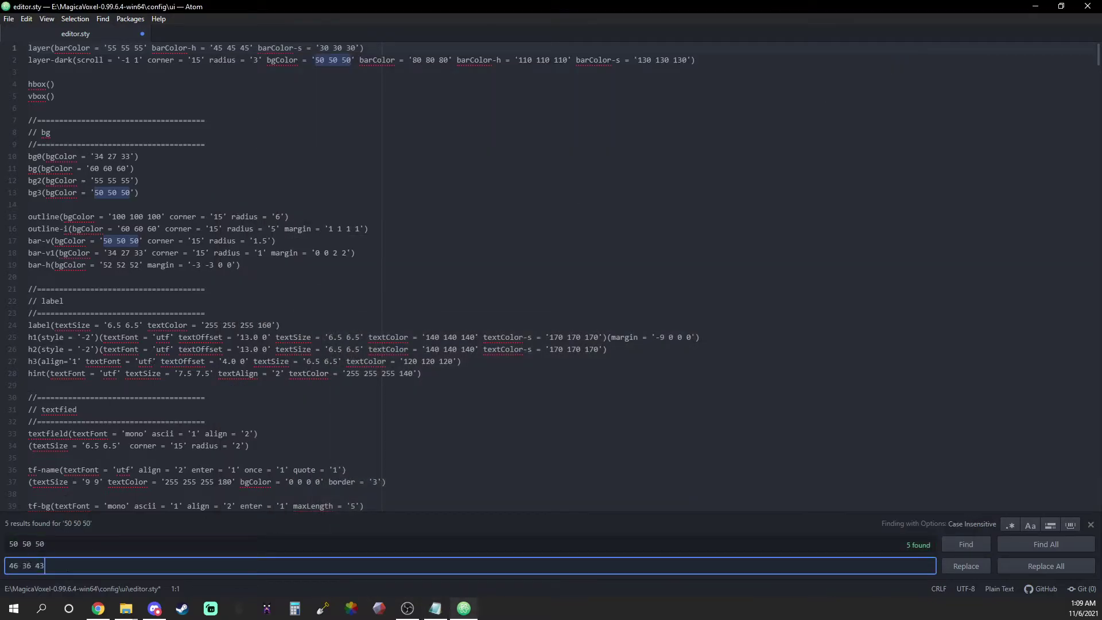
click(1016, 567)
- Replace both '55 55 55' values with '57 45 54'
key(Up)
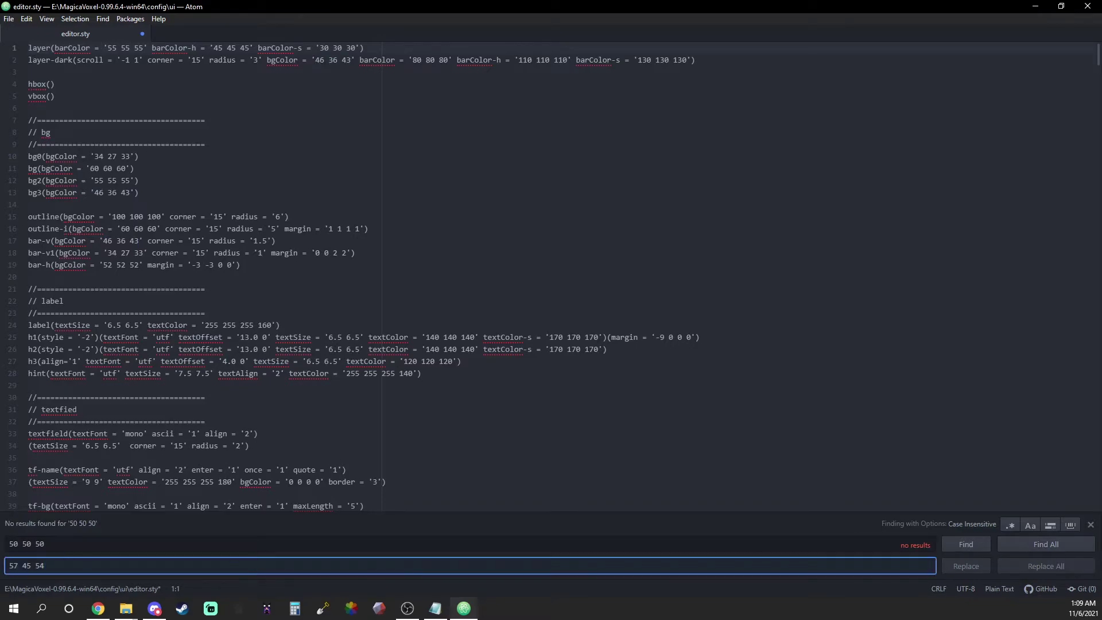
click(708, 544)
key(ctrl+a)
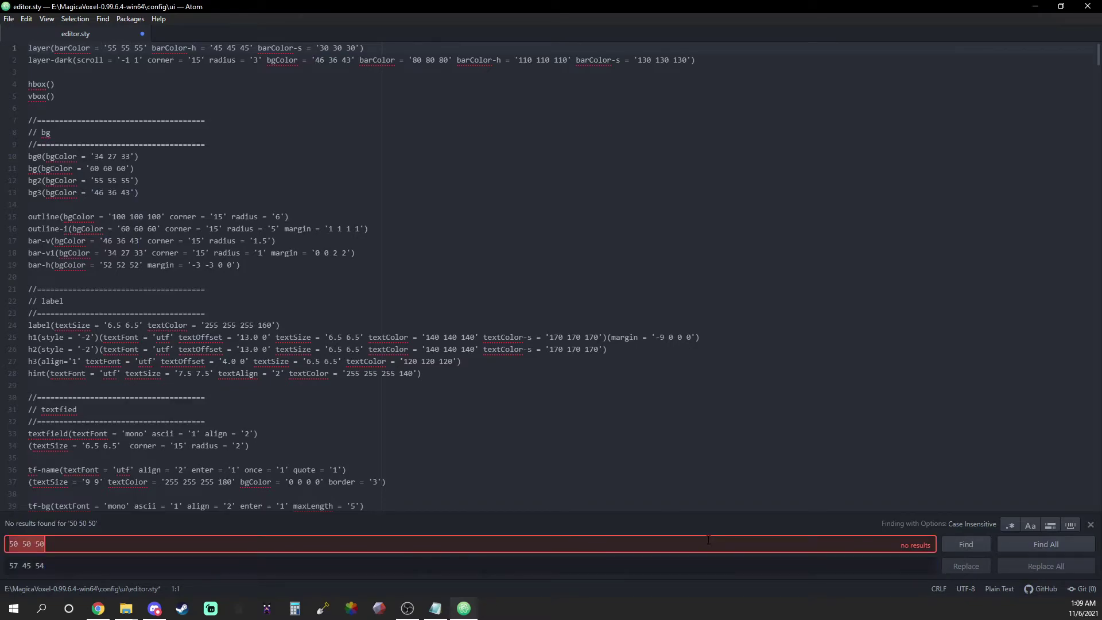
text(55 55 55)
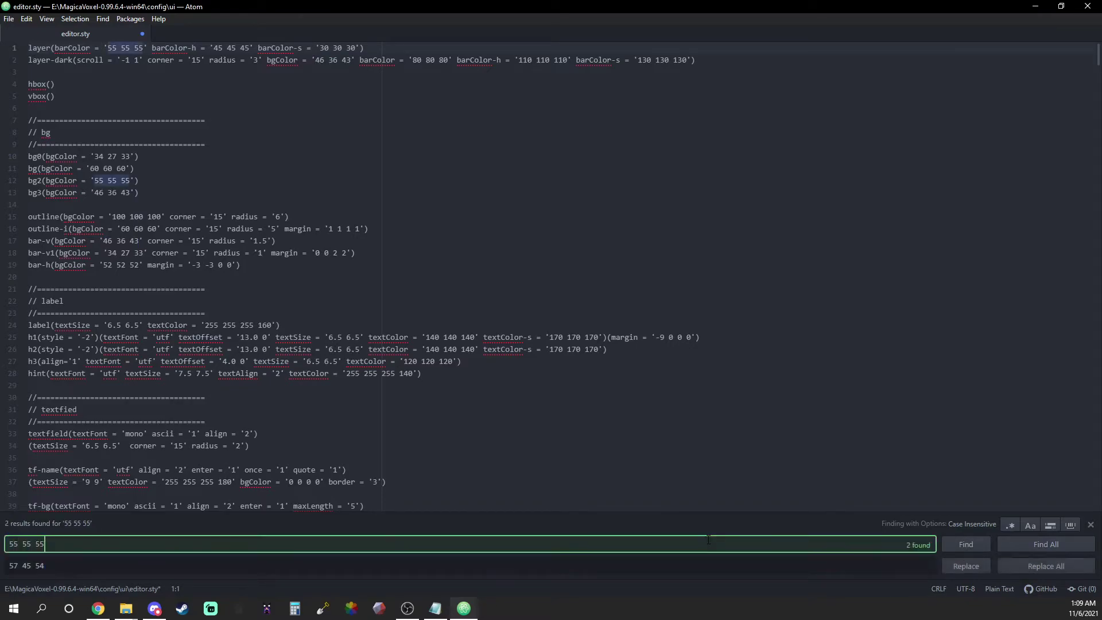
click(1042, 566)
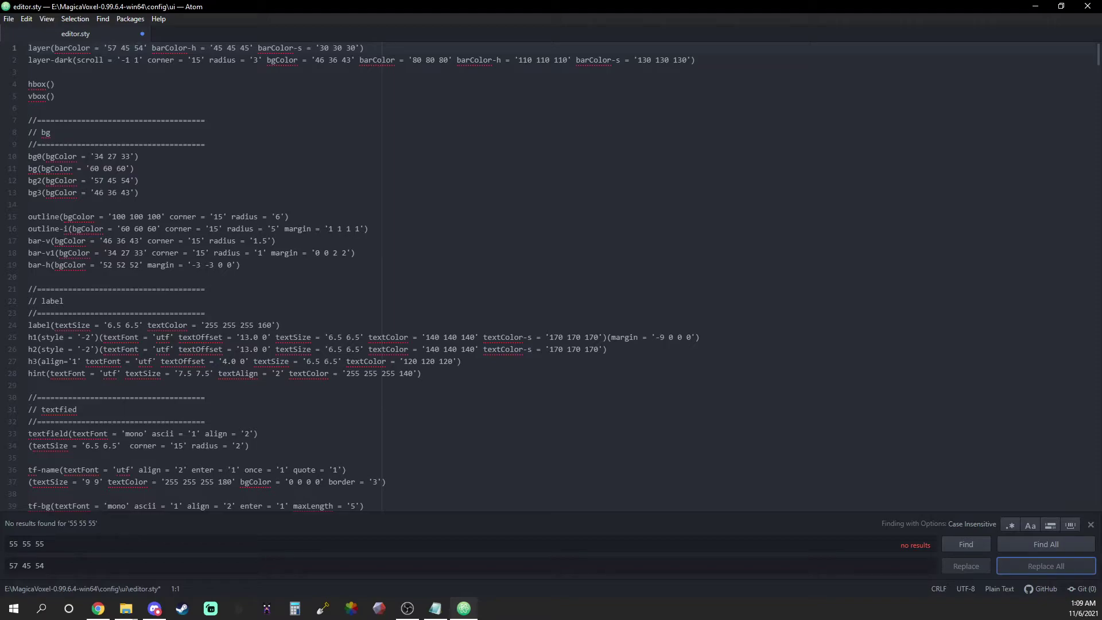
key(alt+Tab)
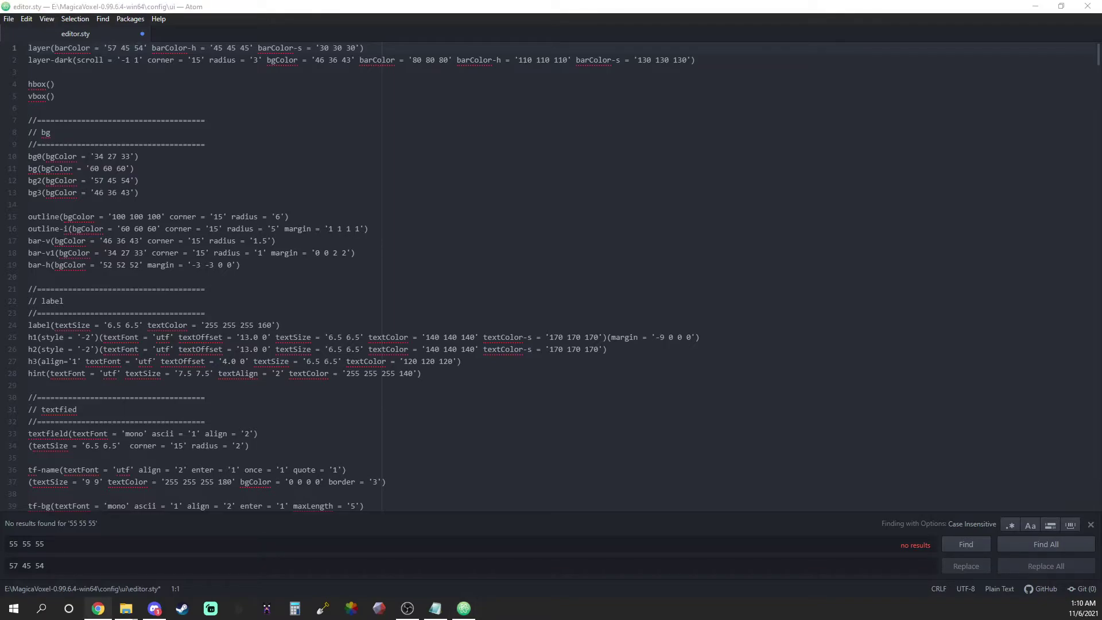
- Replace every '60 60 60' in editor.sty with '69 54 65' copied from the shade notes
click(232, 545)
triple_click(232, 545)
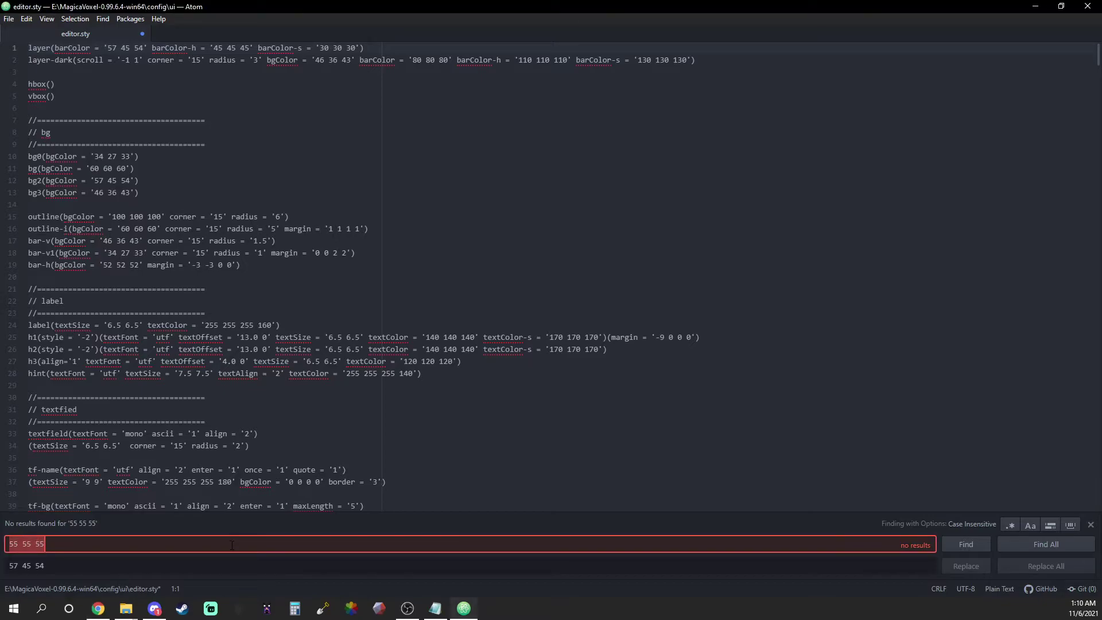
text(60 60 60)
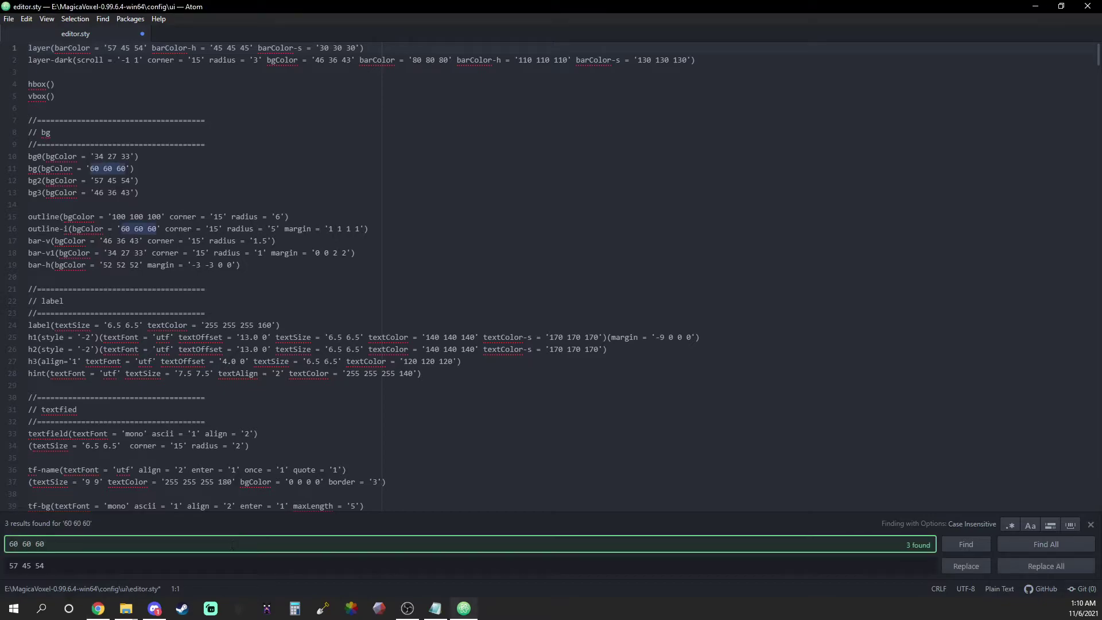
click(435, 608)
drag(261, 118, 223, 118)
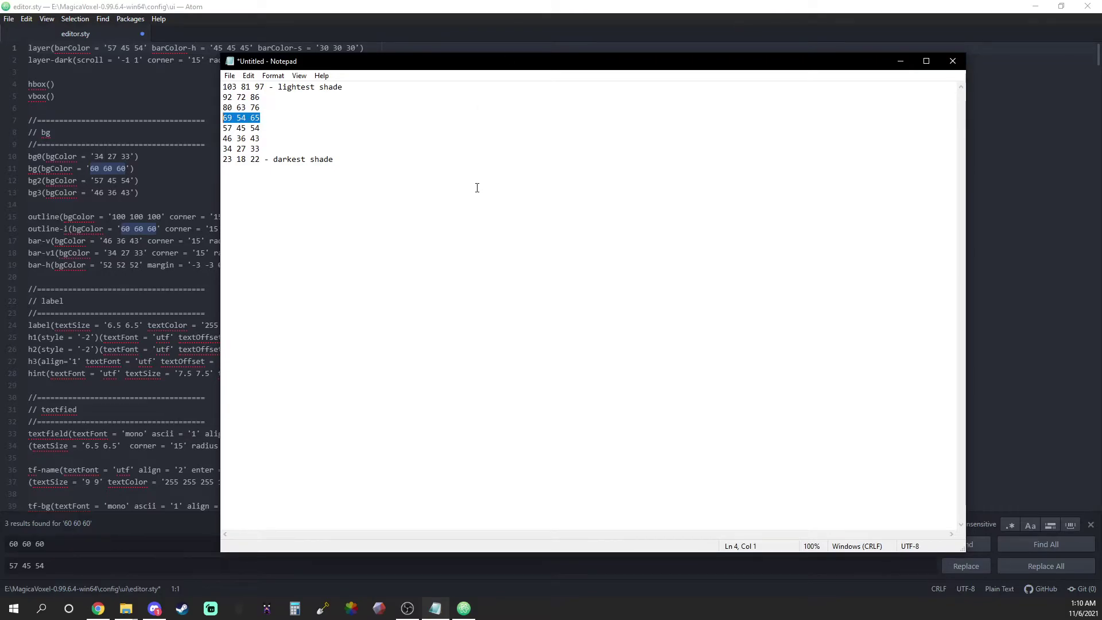
key(ctrl+c)
click(900, 60)
click(179, 566)
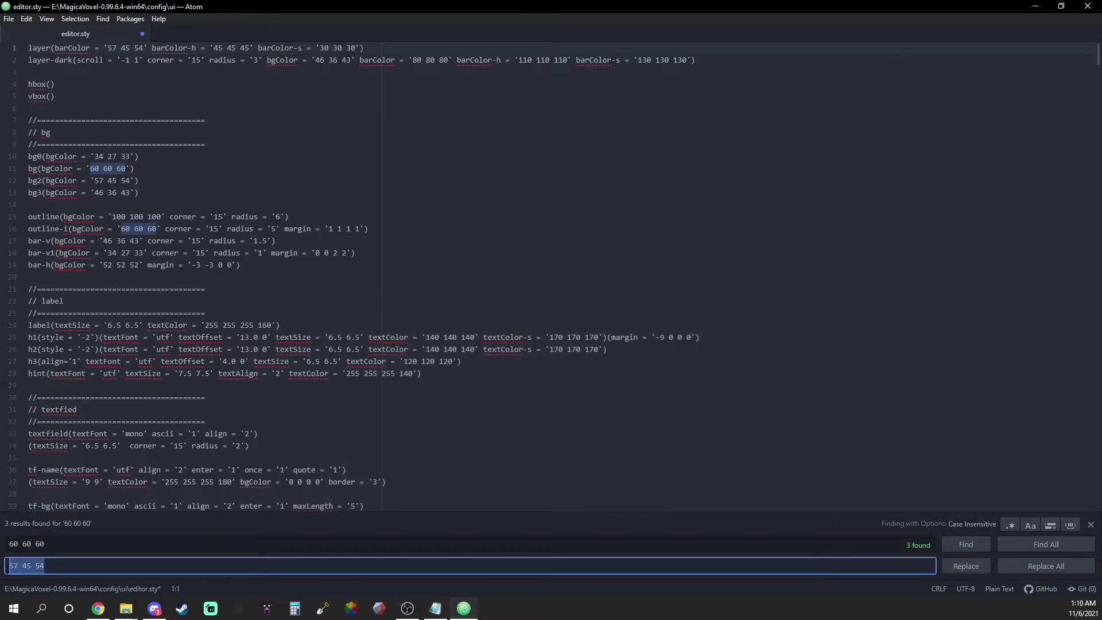
key(ctrl+a)
key(ctrl+v)
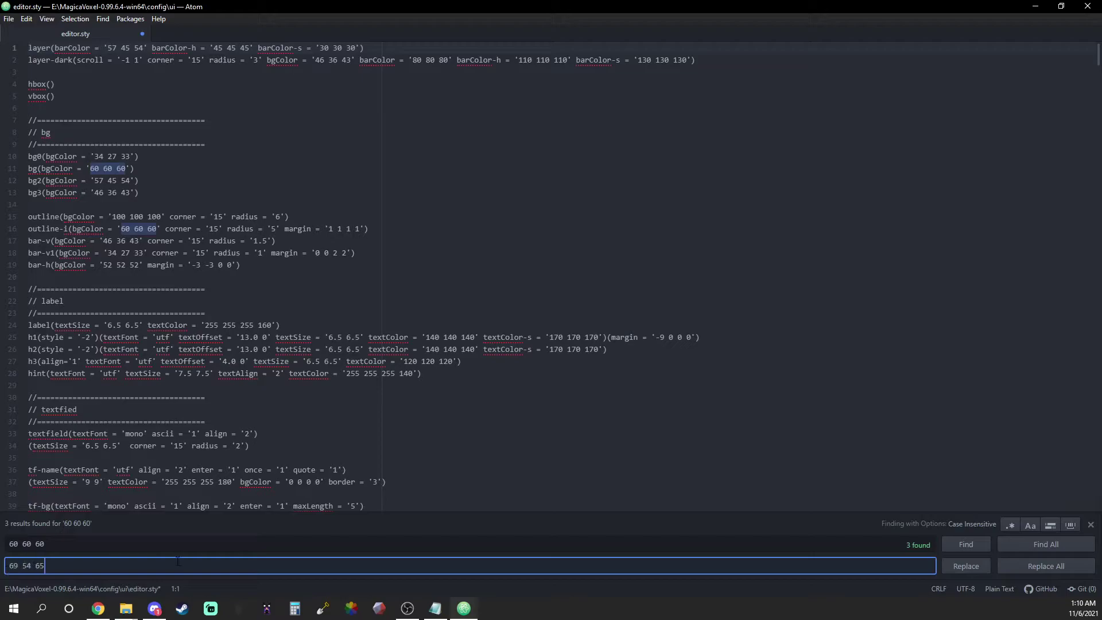
click(1022, 567)
click(1022, 567)
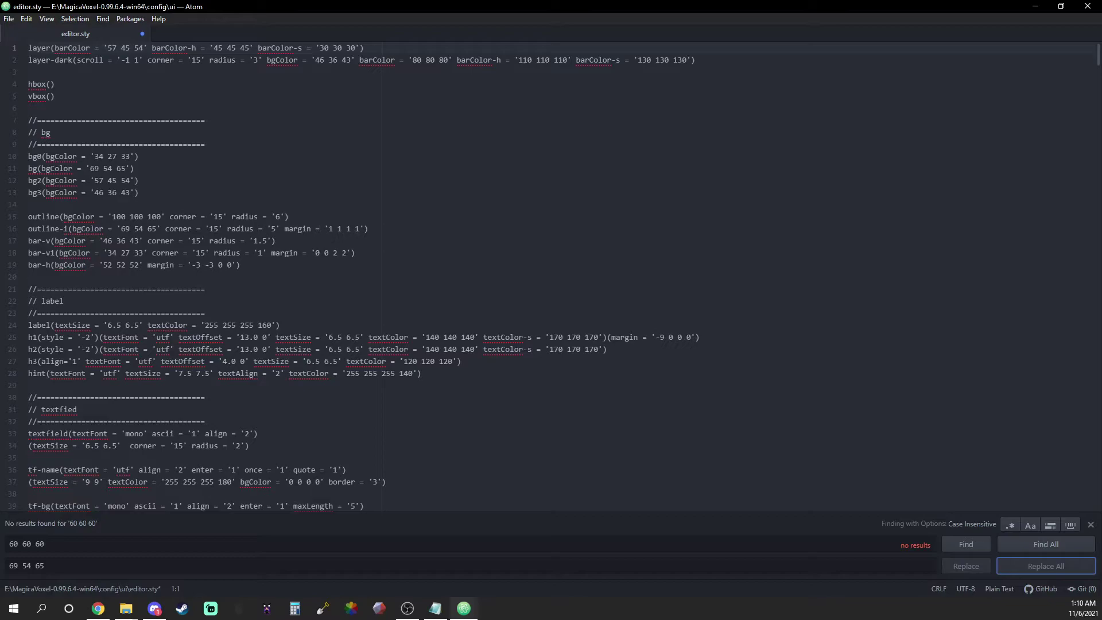
- Replace both '140 140 140' colours with the darkest shade '23 18 22'
click(80, 542)
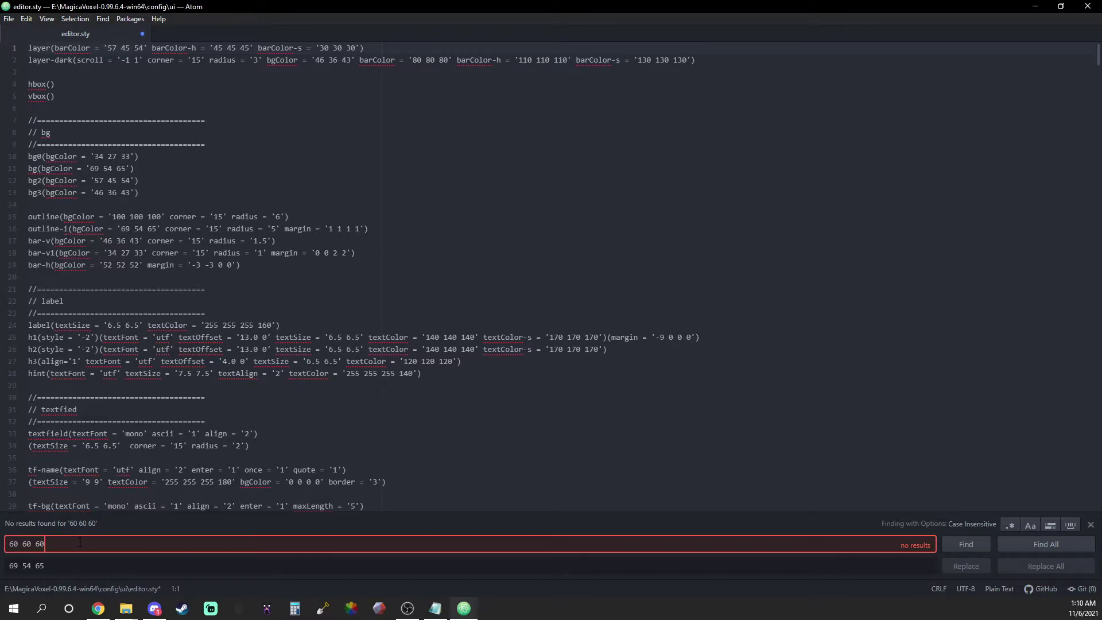
key(ctrl+a)
text(140 140 140)
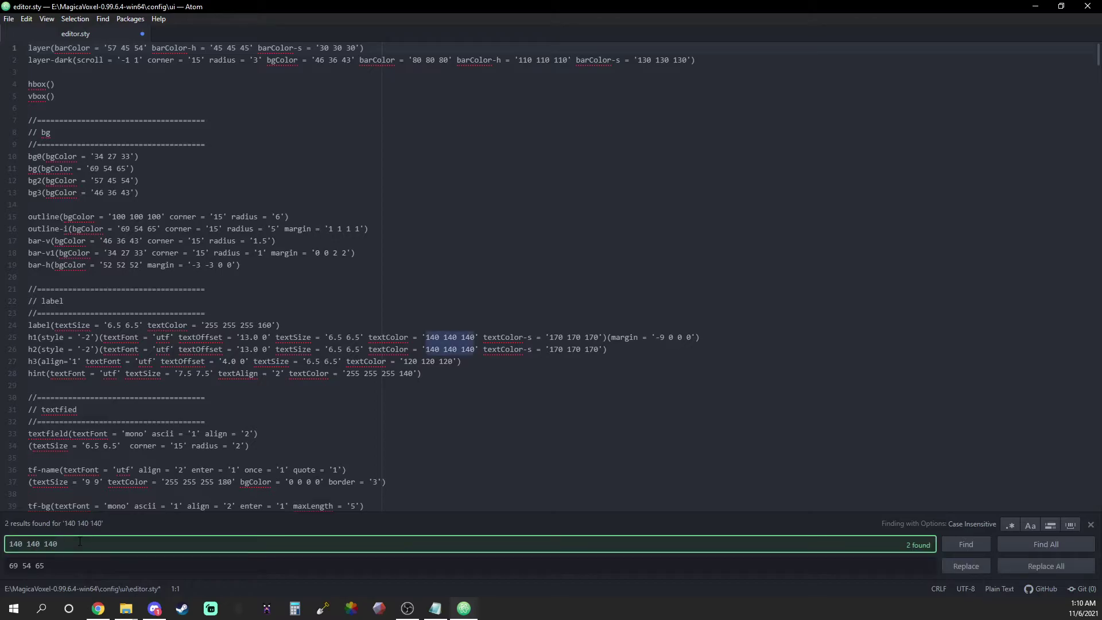
click(436, 609)
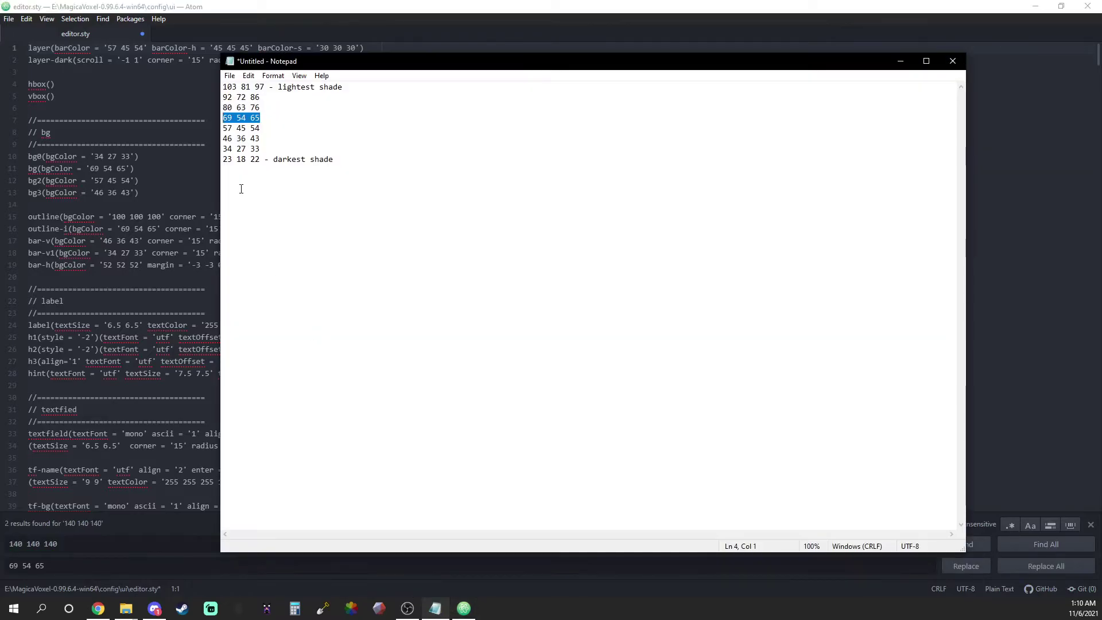
drag(223, 160, 260, 160)
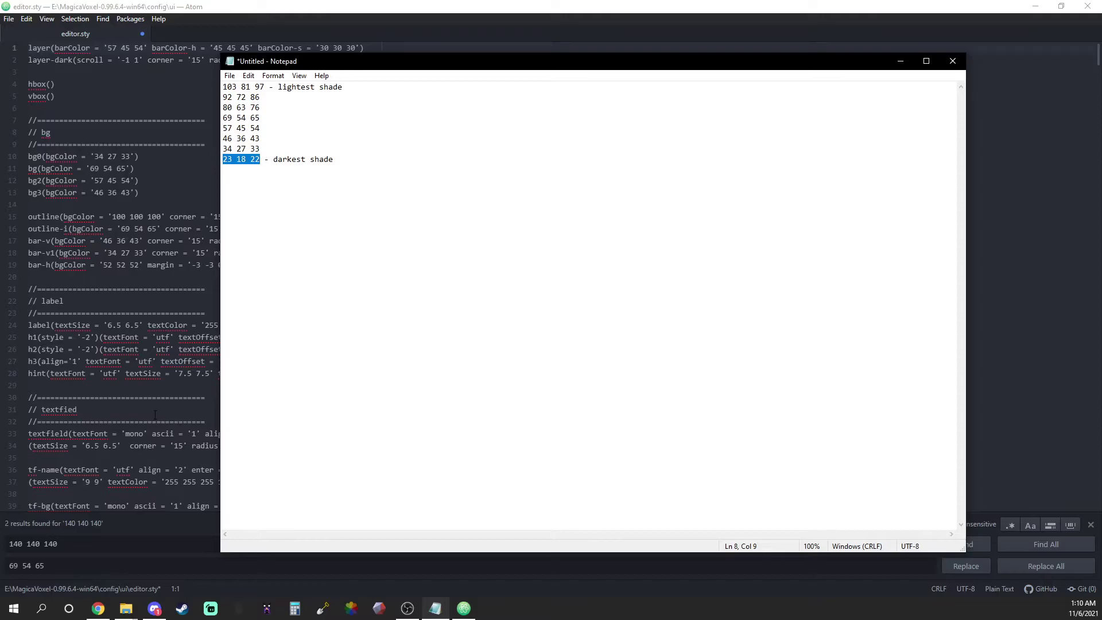
click(904, 62)
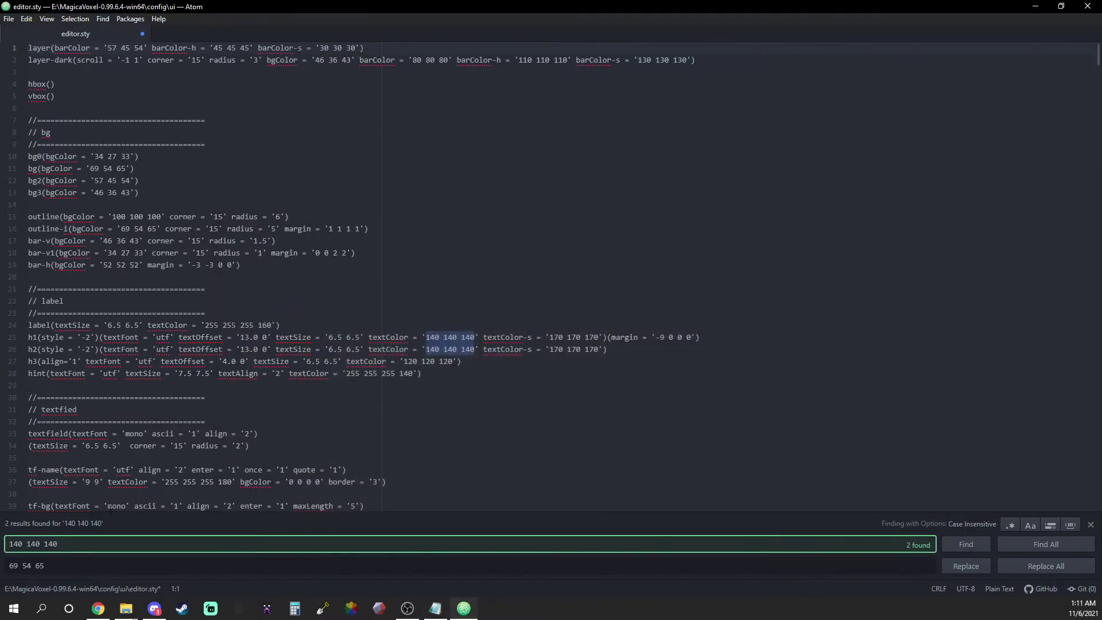
click(73, 566)
key(ctrl+a)
key(ctrl+v)
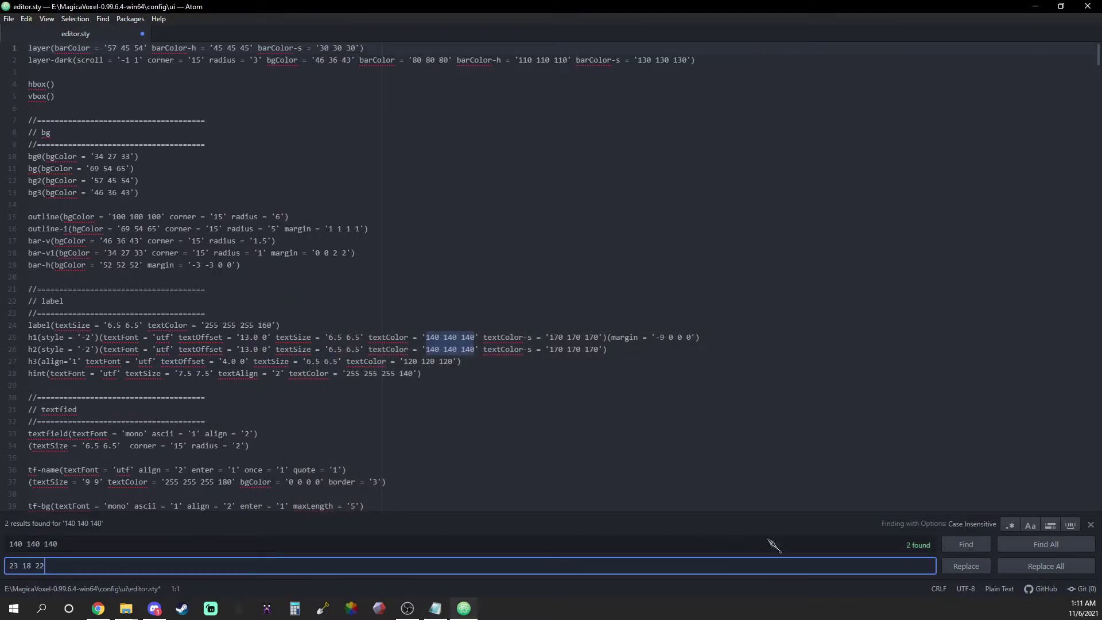
click(1011, 568)
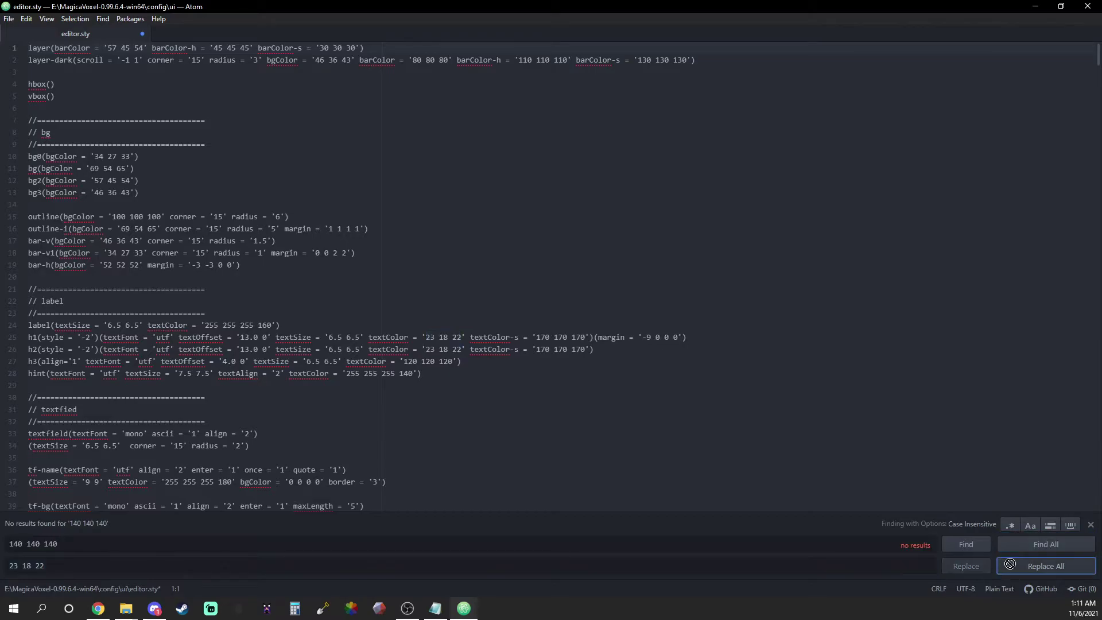
- Replace every '255 255 255' colour with '23 18 22'
click(61, 541)
key(ctrl+a)
text(2)
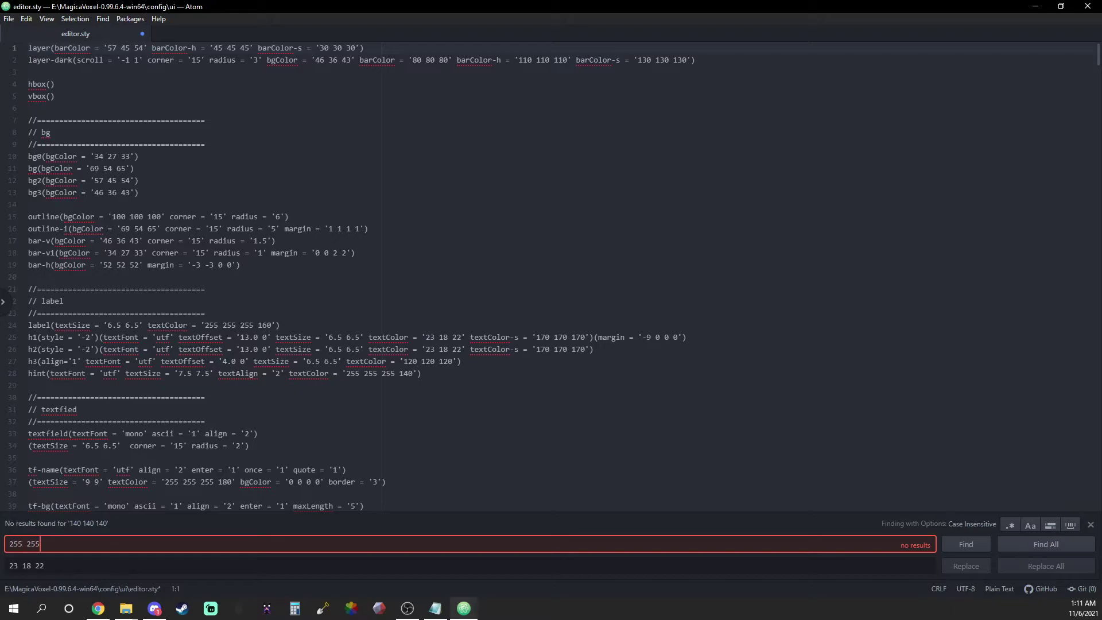
text(55 255 255)
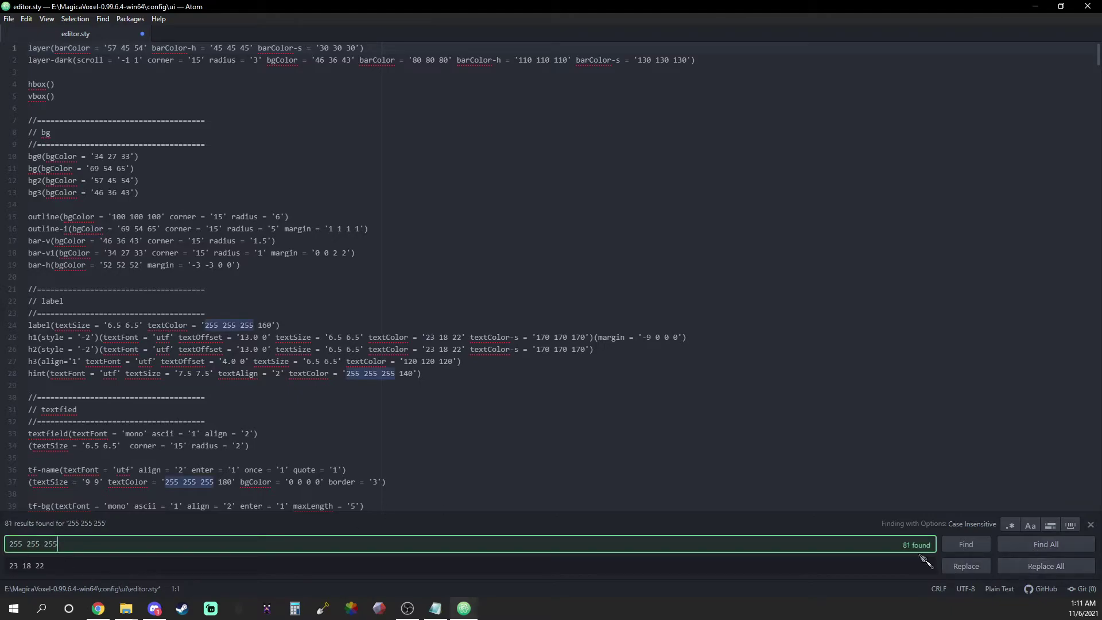
click(1046, 566)
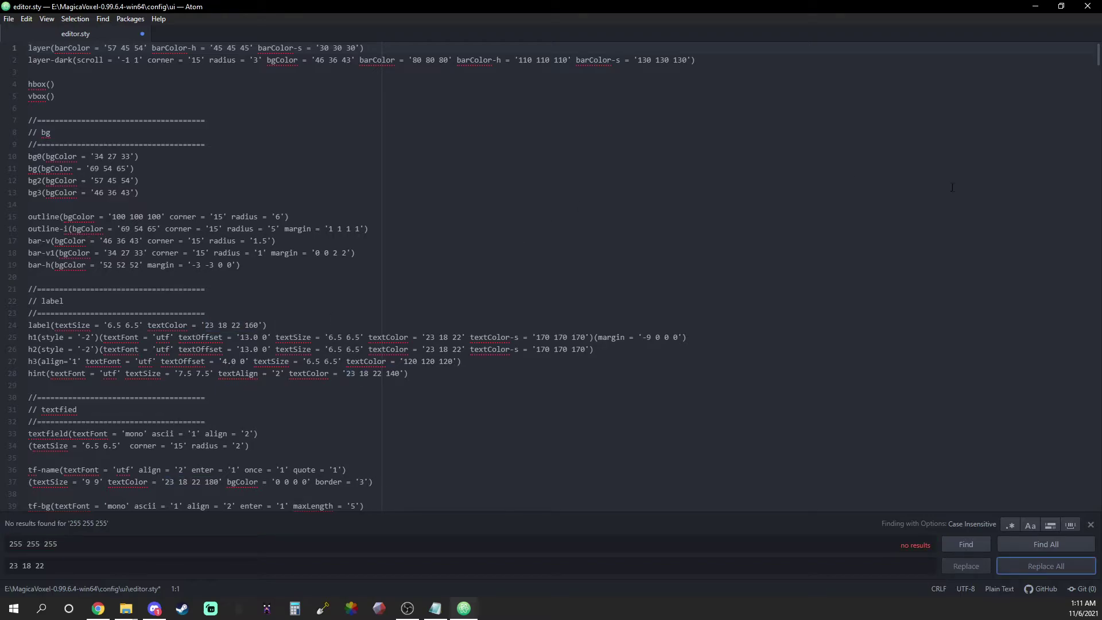
- In the option block, paste 23 18 22 over the select colour on line 76 and the hover colour on line 73
scroll(402, 185, down, 10)
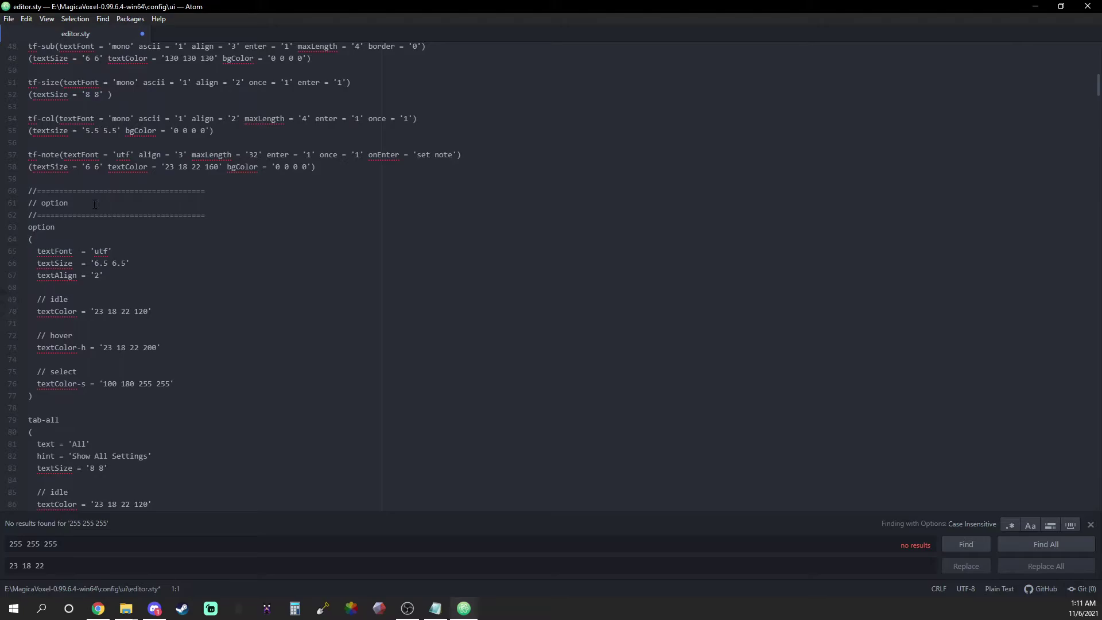
drag(95, 205, 30, 204)
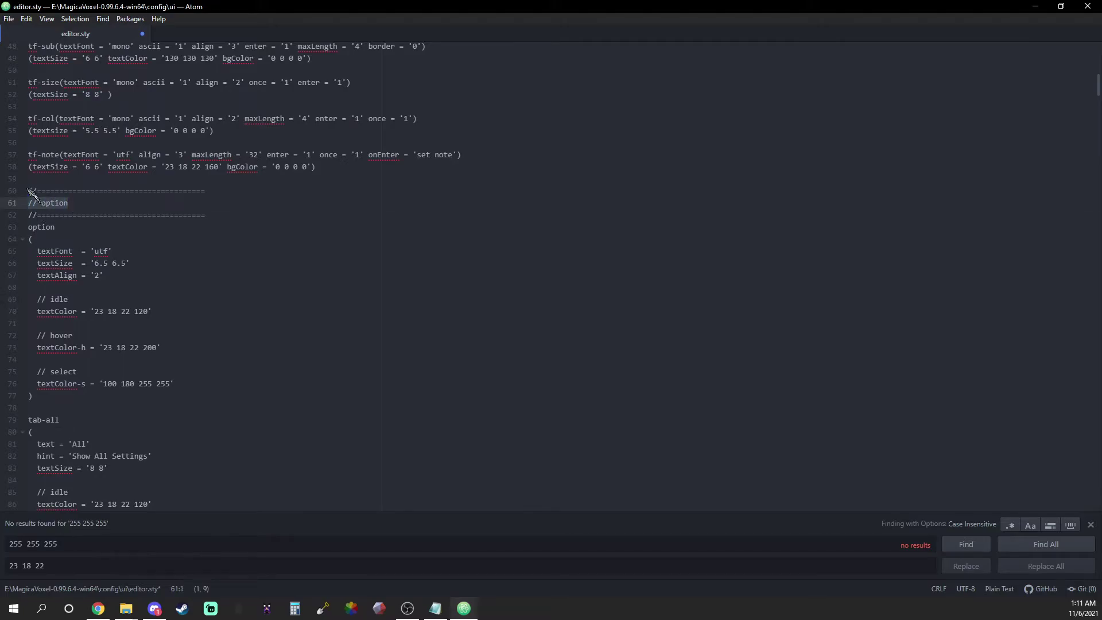
triple_click(32, 192)
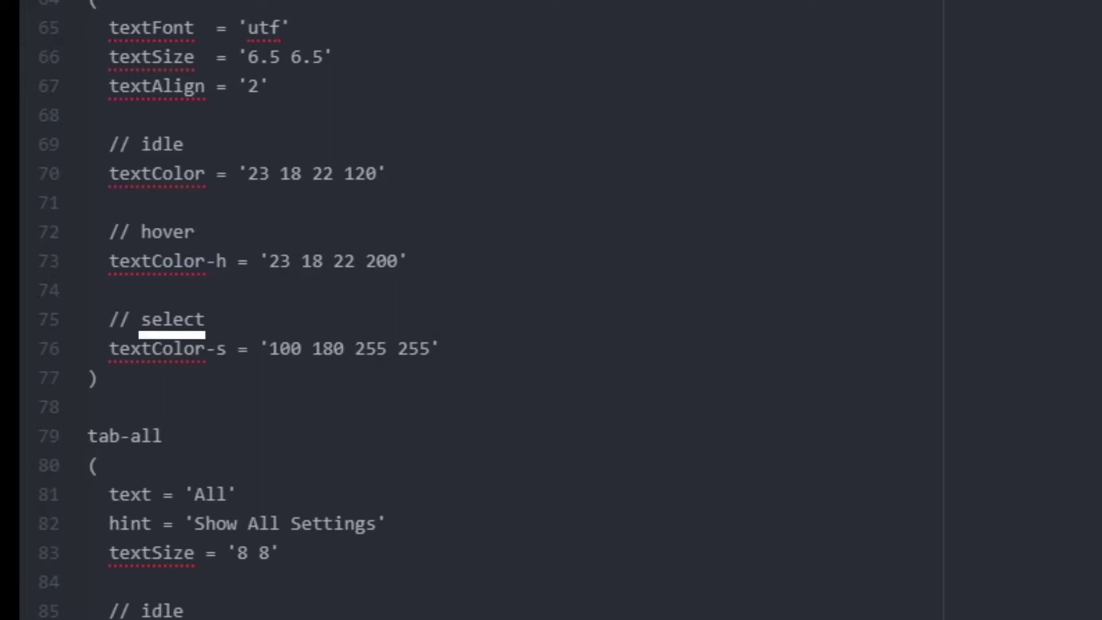
drag(270, 349, 388, 349)
text(23 18 22)
drag(270, 262, 356, 262)
text(23 18 22)
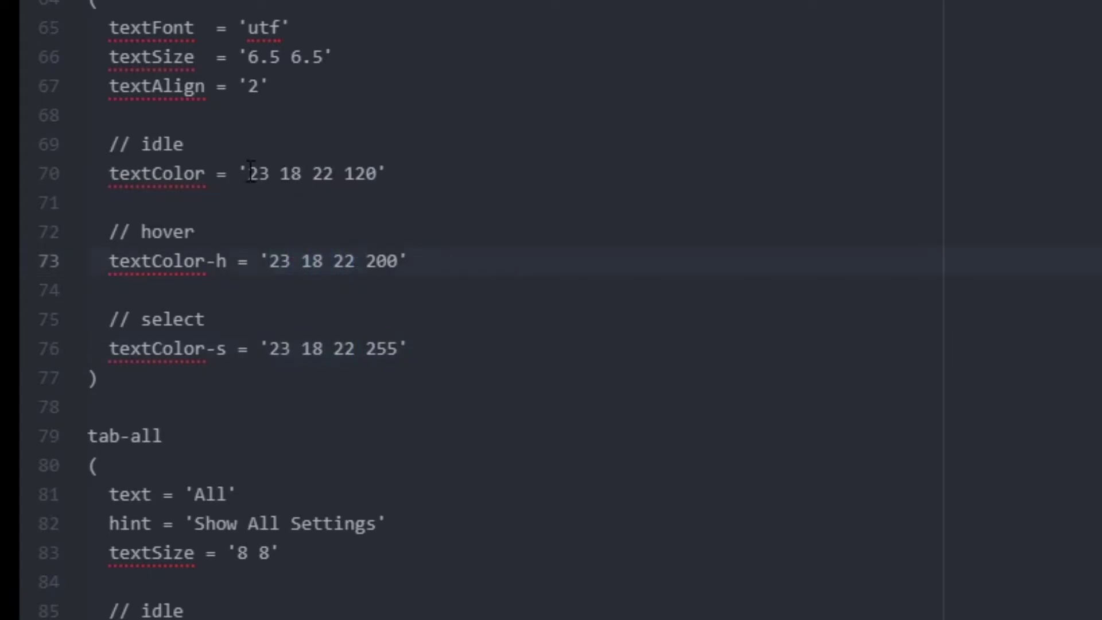
- Paste the purple colour lines over the tab-panel colour lines 100–107
drag(248, 174, 335, 174)
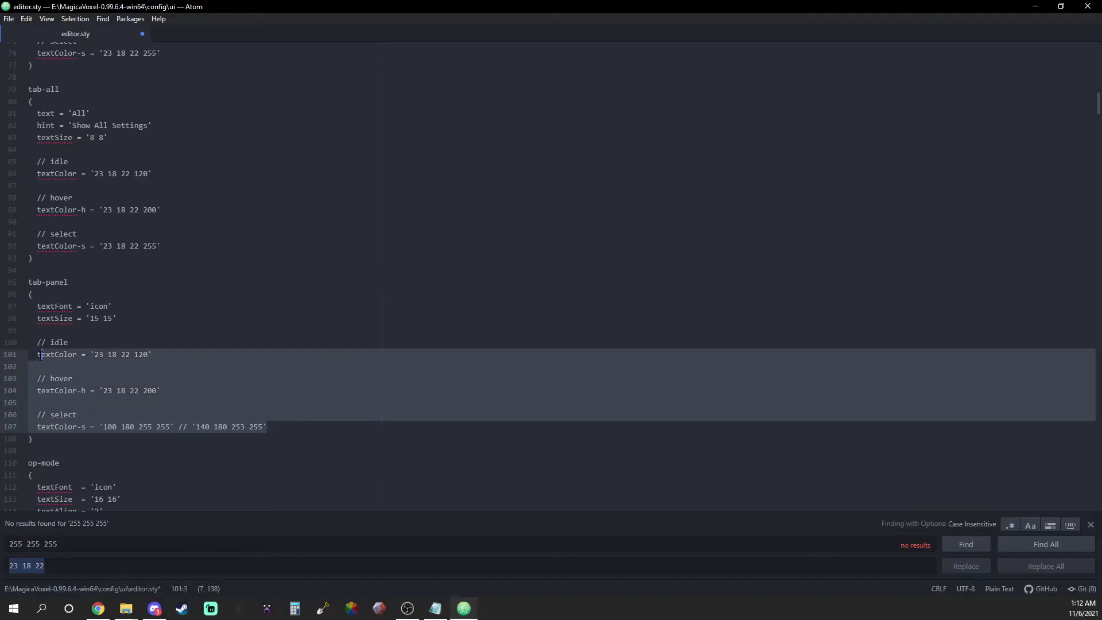
drag(35, 359, 34, 348)
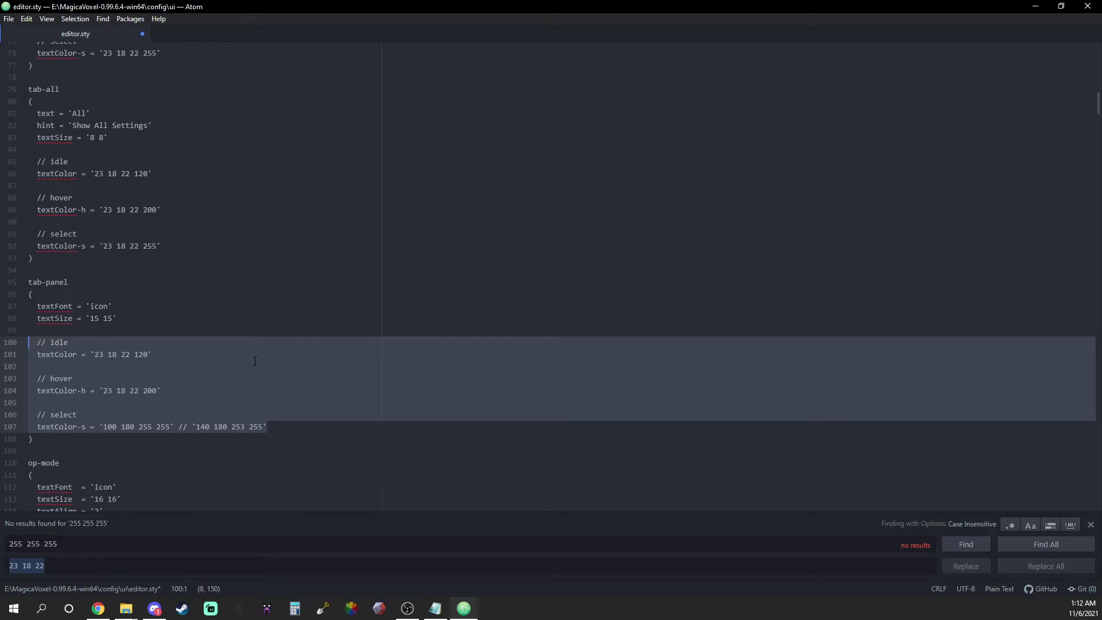
text(// idle 	textColor = '23 18 22 120'  	// hover 	textColor-h = '23 18 22 200'  	// select 	textColor-s = '23 18 22 255')
scroll(253, 360, down, 5)
scroll(247, 358, down, 2)
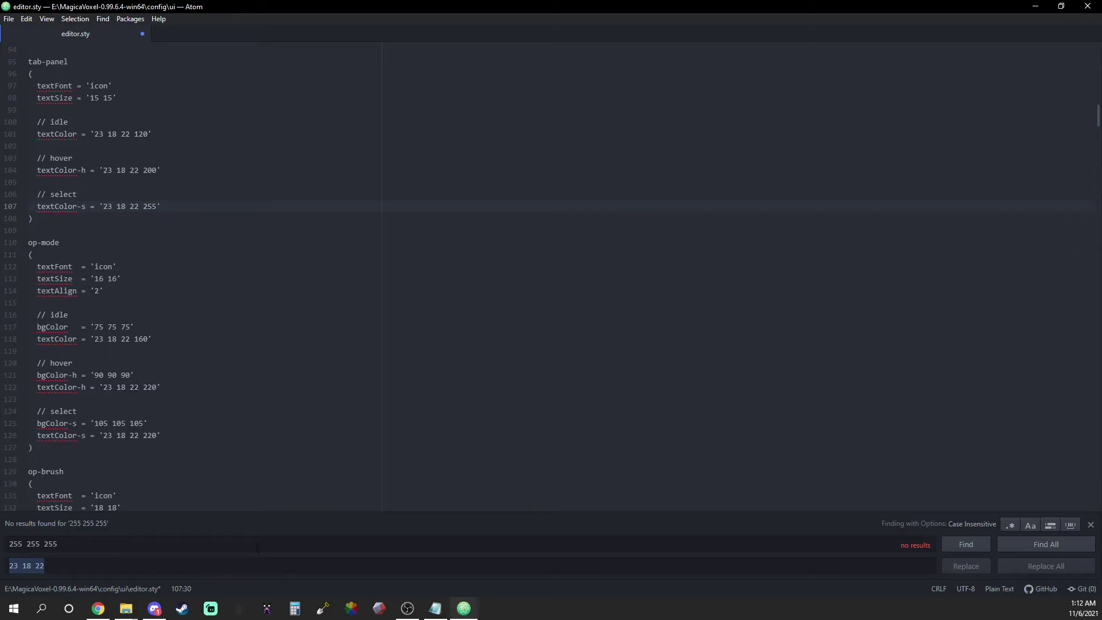
- Replace op-mode's 90 90 90 hover background on line 121 with 46 36 43
click(435, 606)
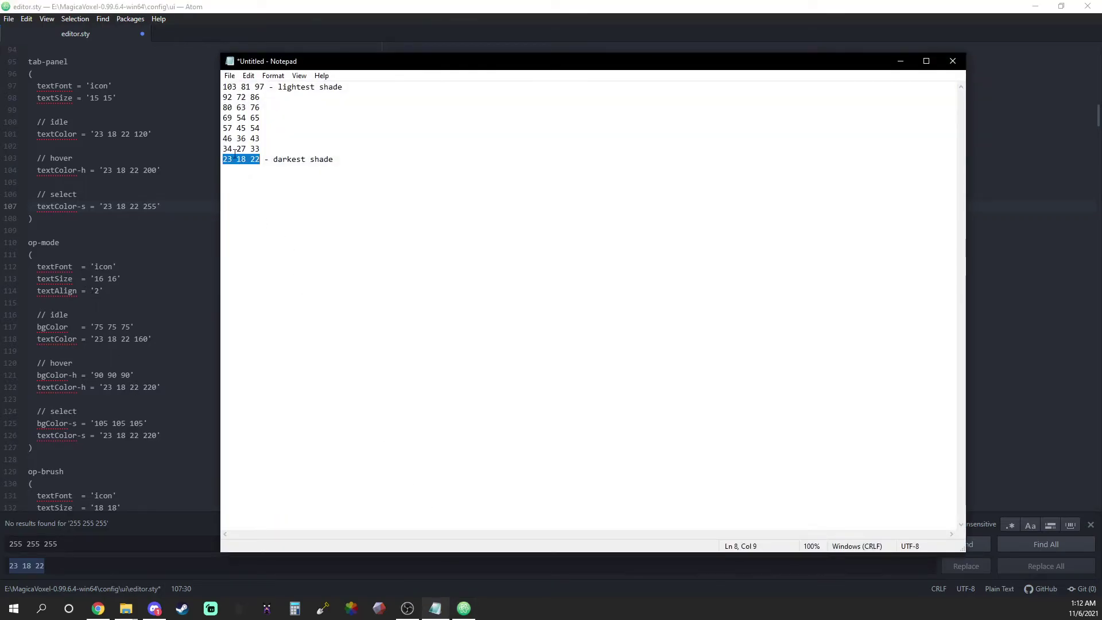
drag(260, 149, 223, 150)
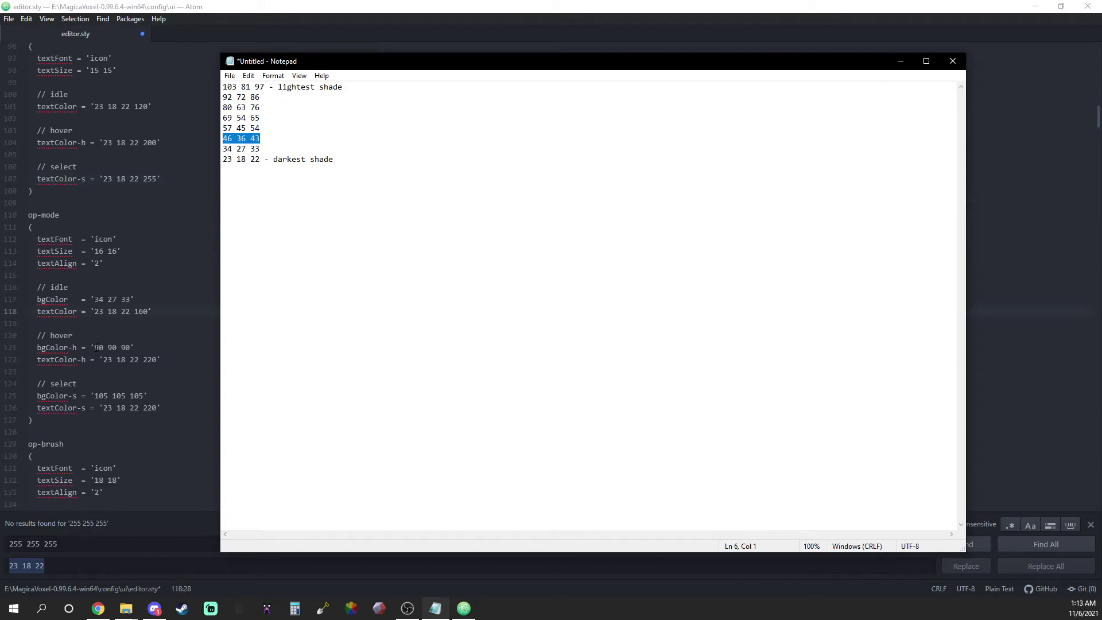
click(464, 608)
drag(95, 347, 104, 347)
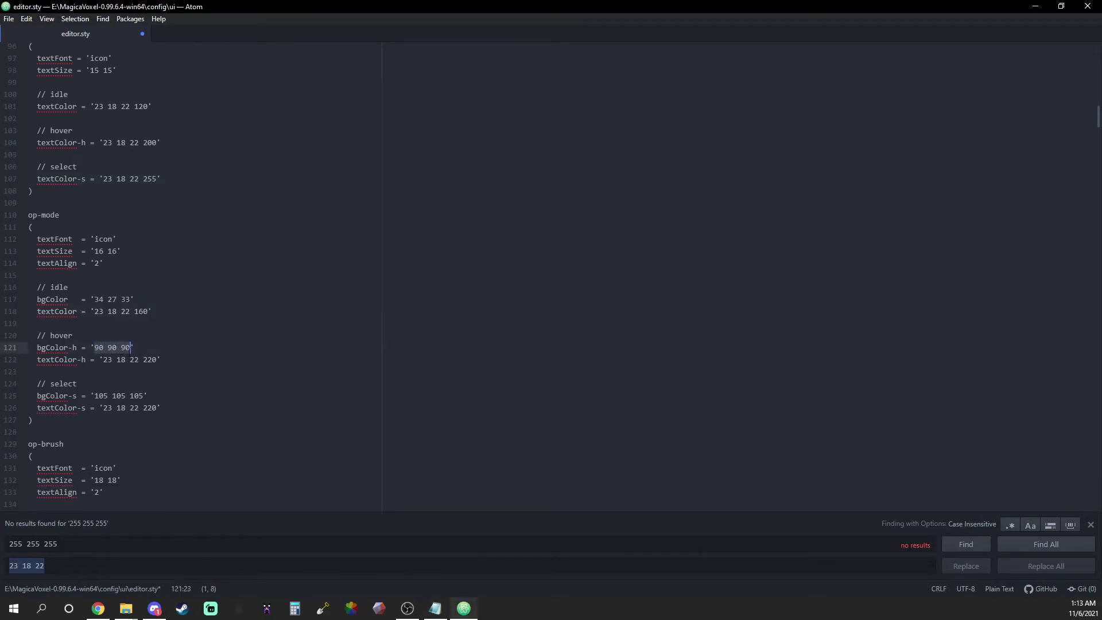
text(46 36 43)
- Set op-mode's select background to 57 45 54, then select its idle, hover and select lines
click(436, 608)
drag(260, 129, 222, 128)
key(ctrl+c)
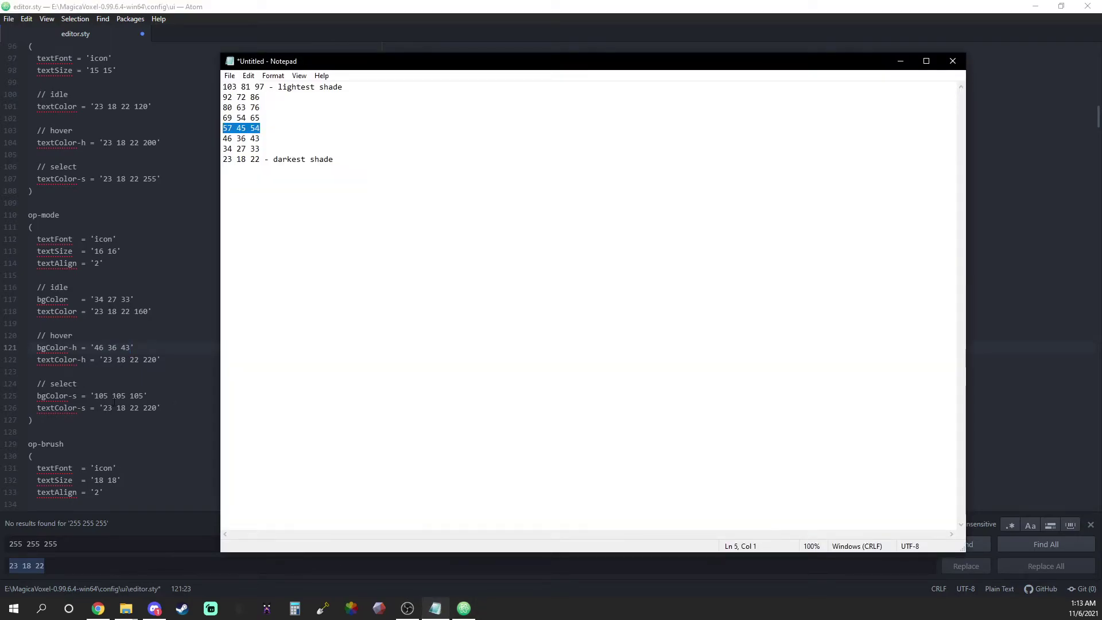
click(113, 383)
drag(143, 396, 99, 396)
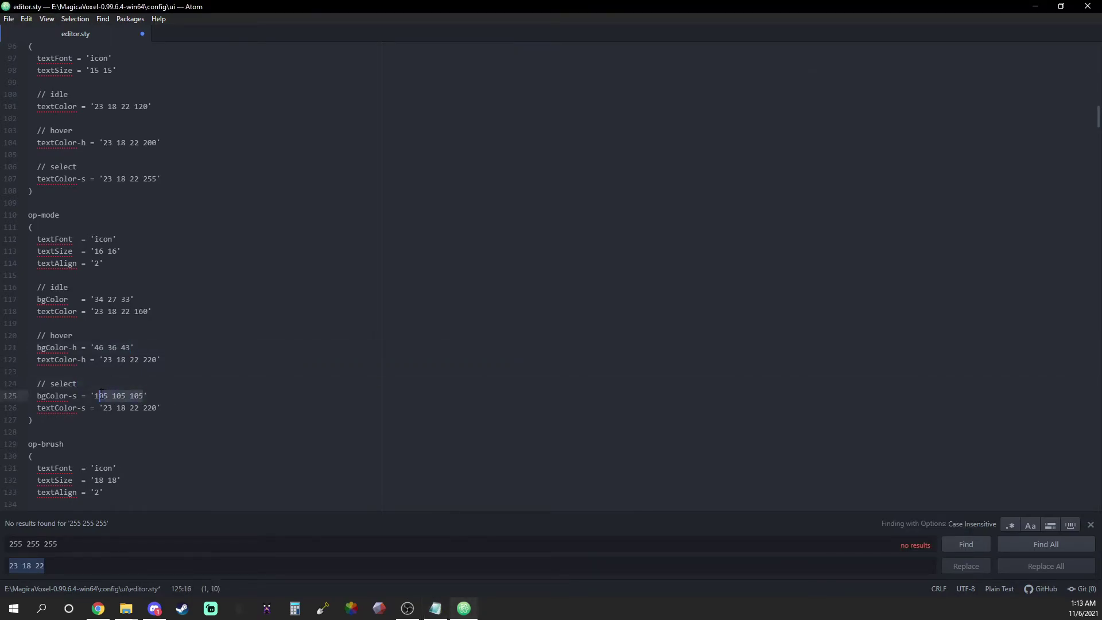
key(ctrl+v)
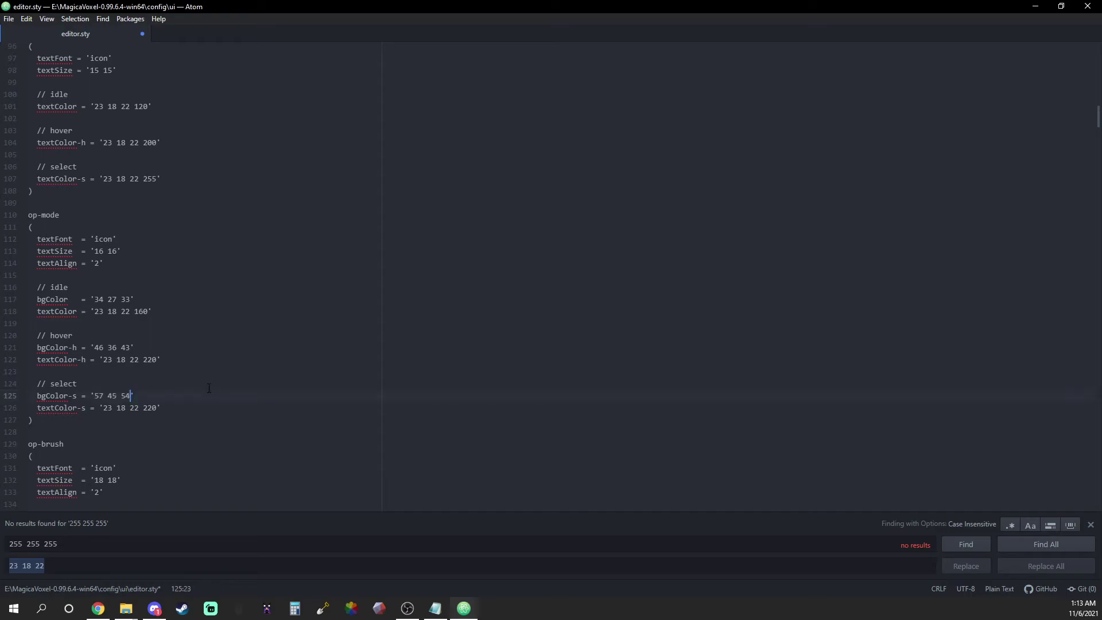
click(198, 383)
drag(183, 412, 29, 297)
- Copy op-mode's purple state lines and paste them into the op-brush and switch blocks
key(ctrl+c)
scroll(128, 366, down, 5)
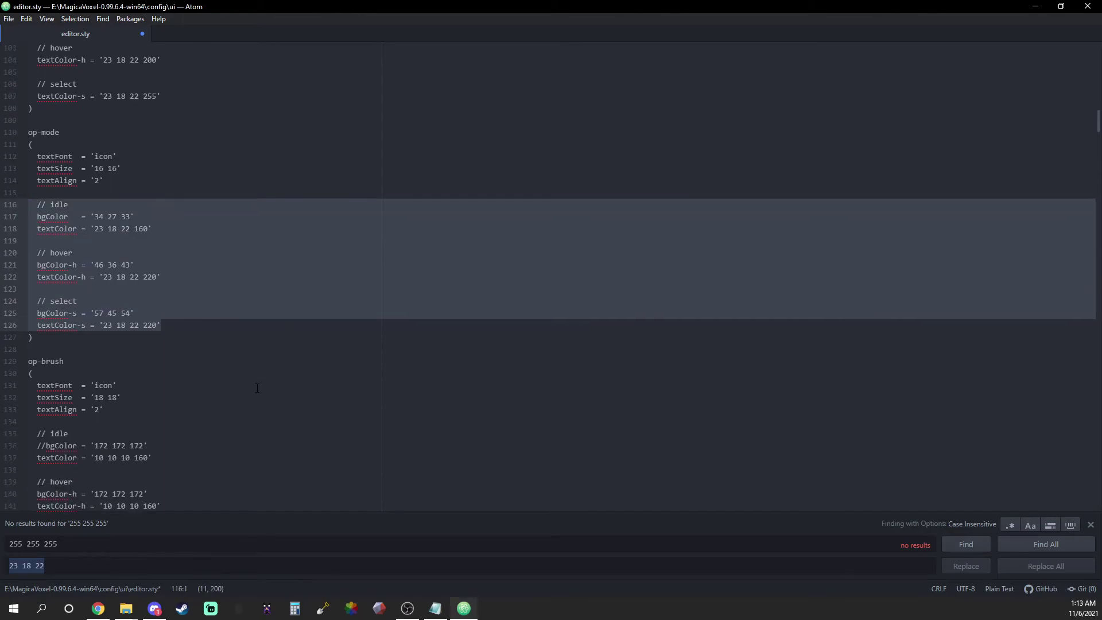
drag(172, 433, 29, 320)
key(ctrl+v)
scroll(272, 350, down, 7)
scroll(272, 350, down, 3)
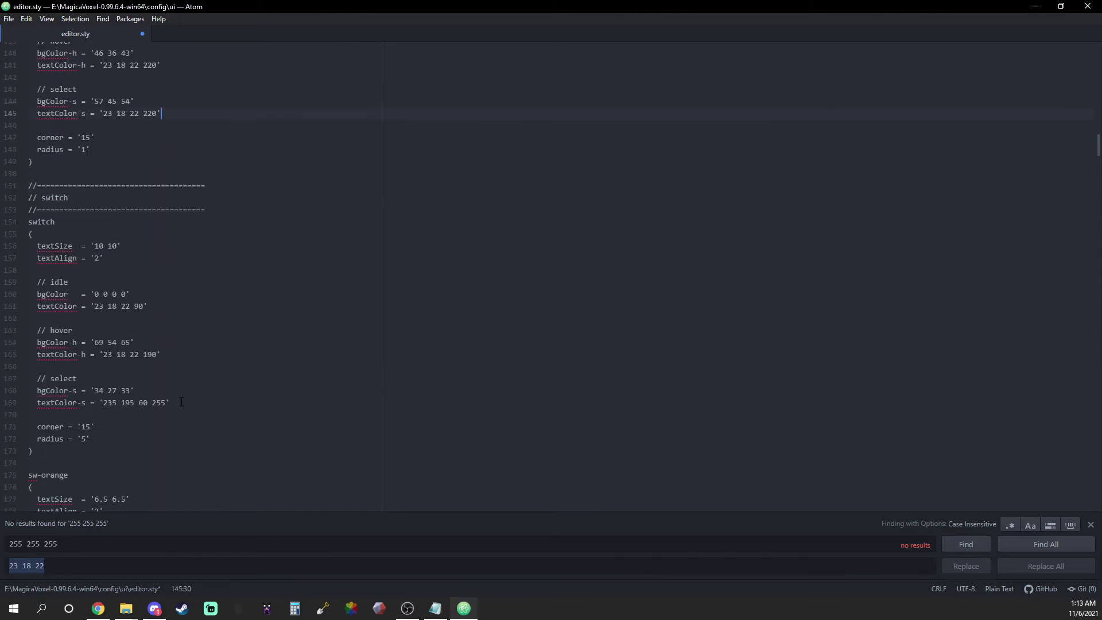
drag(169, 401, 28, 281)
key(ctrl+v)
- Paste the purple state colours into sw-orange, sw-bar and sw-col
scroll(161, 344, down, 3)
scroll(162, 344, down, 5)
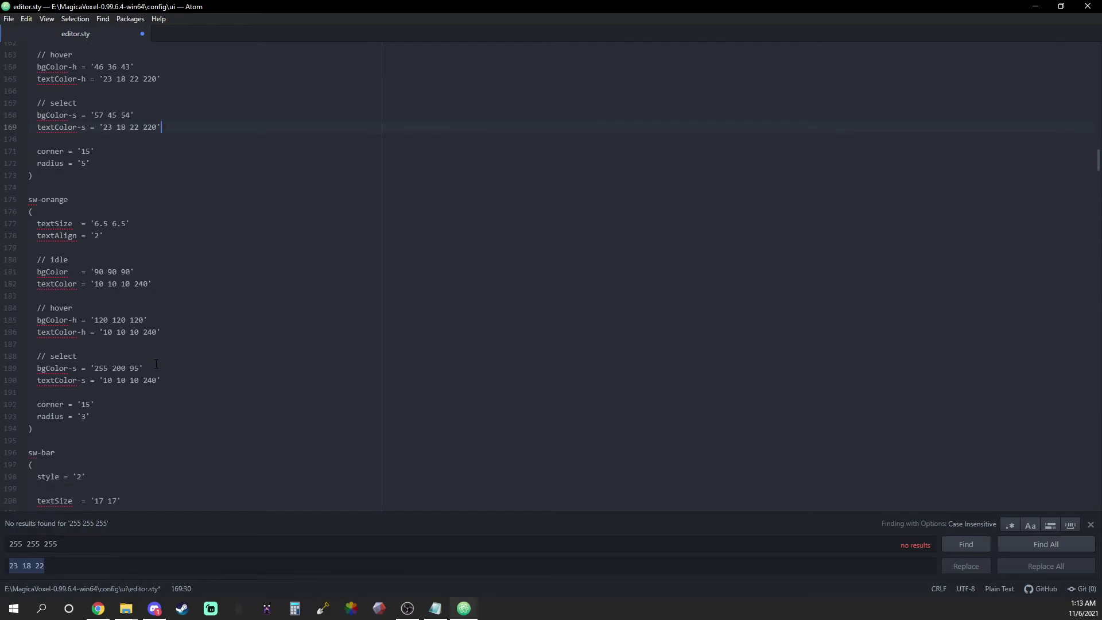
drag(162, 382, 28, 258)
key(ctrl+v)
scroll(29, 259, down, 5)
drag(162, 413, 28, 316)
key(ctrl+v)
scroll(87, 392, down, 2)
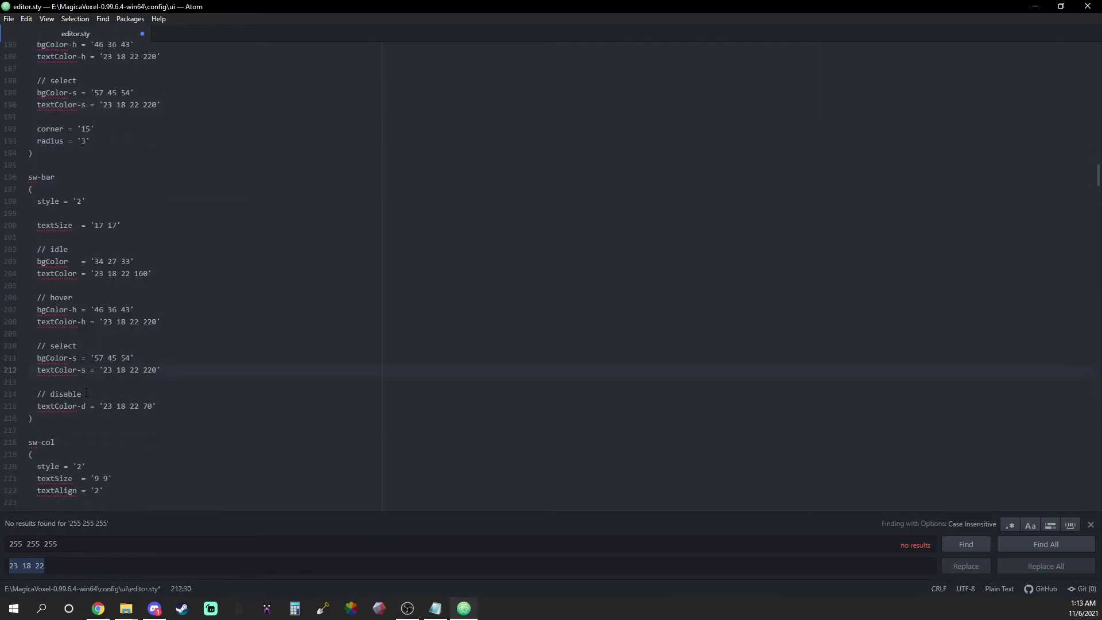
scroll(95, 399, down, 6)
drag(162, 416, 29, 294)
key(ctrl+v)
- Paste the purple state colours into sw-view, sw-title and sw-sub
scroll(162, 361, down, 7)
drag(163, 361, 31, 296)
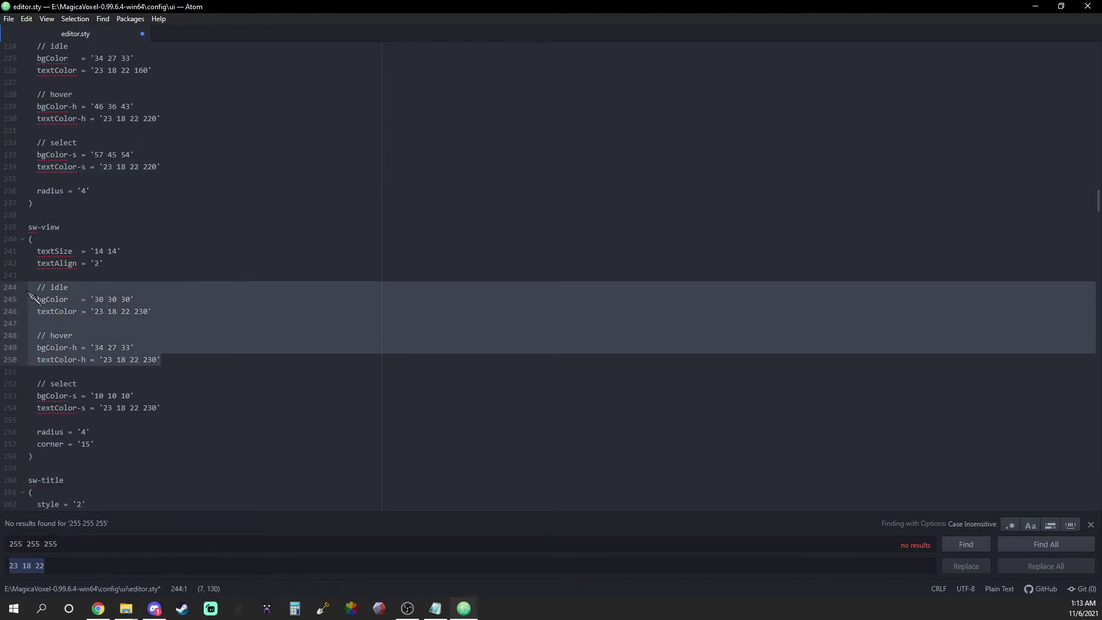
drag(163, 408, 29, 287)
key(ctrl+v)
scroll(163, 402, down, 5)
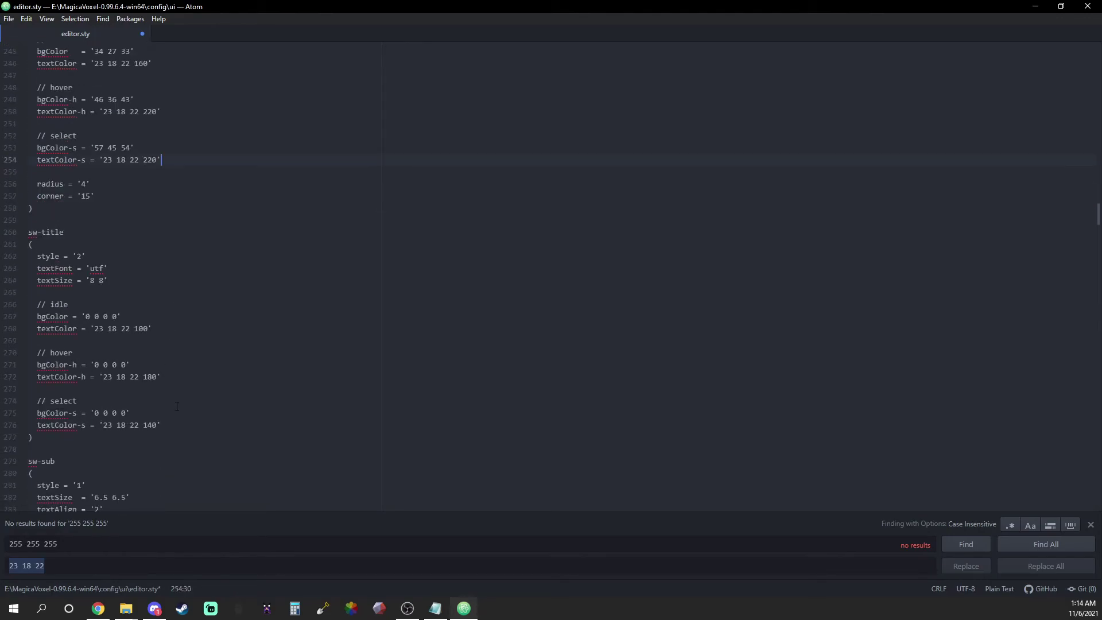
drag(162, 425, 32, 304)
key(ctrl+v)
scroll(163, 368, down, 8)
drag(162, 367, 30, 257)
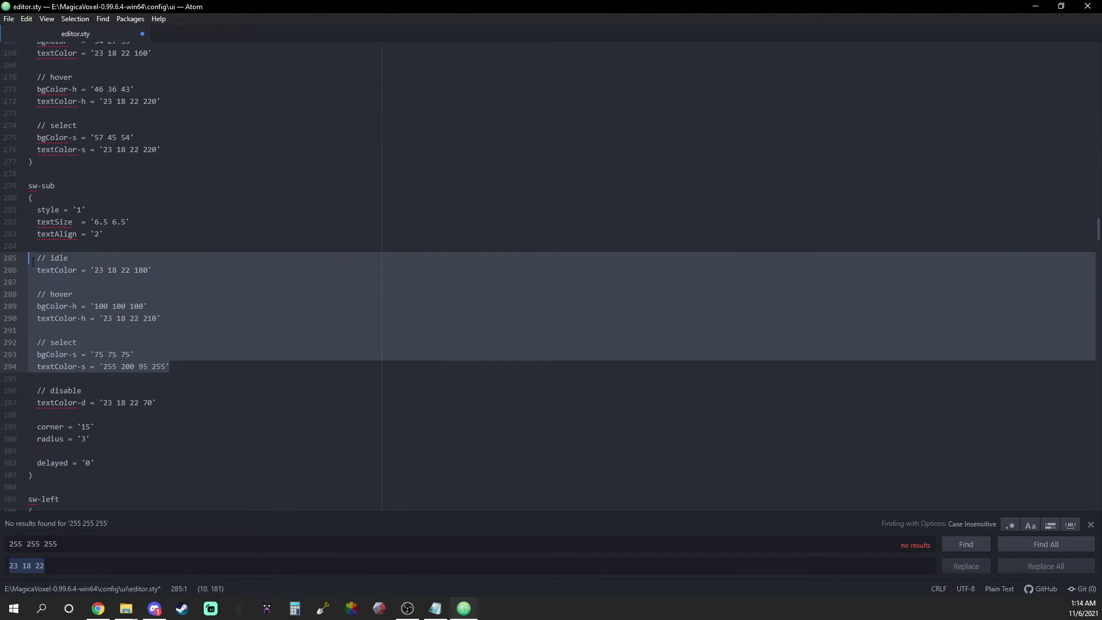
key(ctrl+v)
- Paste the purple state colours into sw-left, sw-right and sw-check
scroll(193, 354, down, 5)
scroll(193, 354, down, 3)
drag(162, 386, 30, 298)
key(ctrl+v)
scroll(162, 345, down, 8)
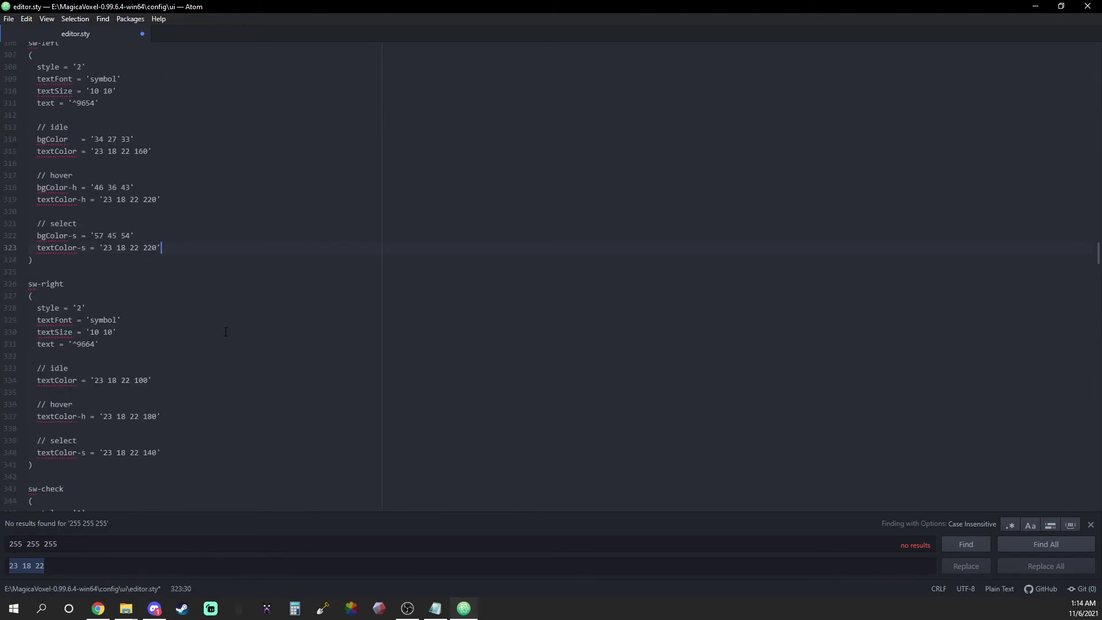
click(162, 342)
drag(163, 342, 30, 257)
key(ctrl+v)
scroll(163, 345, down, 5)
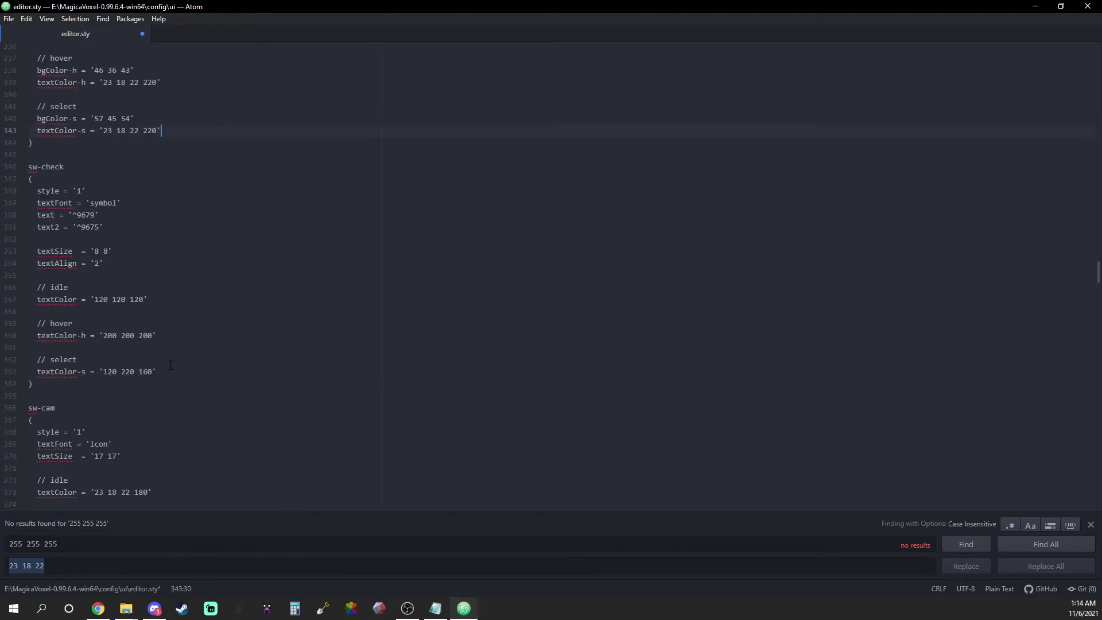
drag(162, 372, 29, 287)
key(ctrl+v)
- Paste the purple state colours into sw-cam, sw-mir, bn-mir and sw-menu
scroll(170, 322, down, 7)
drag(163, 366, 30, 265)
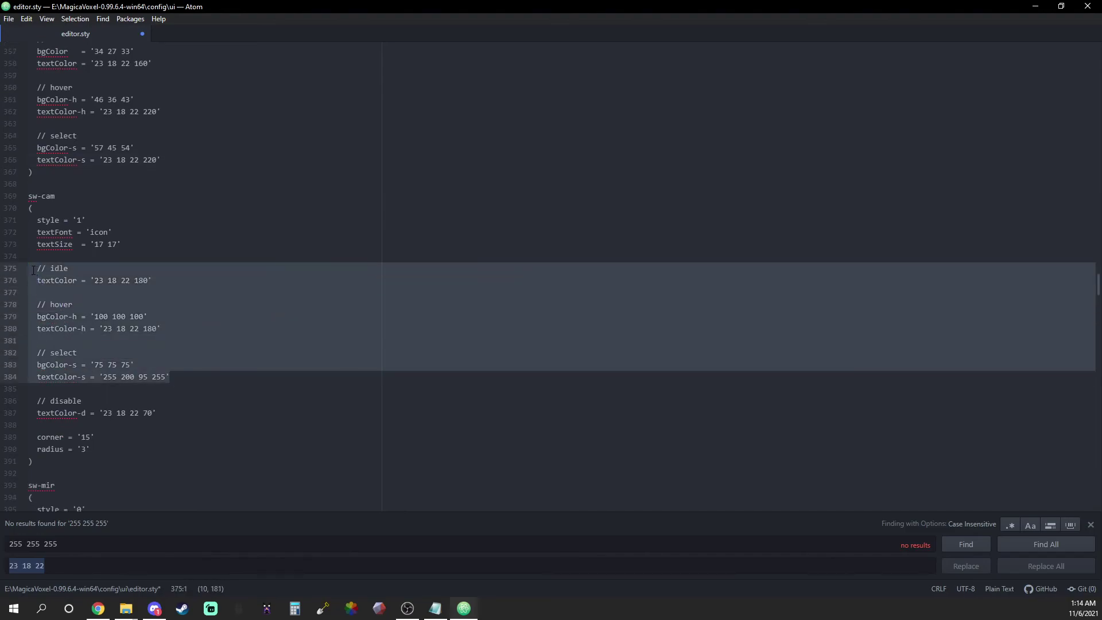
key(ctrl+v)
scroll(136, 311, down, 3)
scroll(136, 311, down, 6)
drag(162, 358, 30, 244)
key(ctrl+v)
scroll(30, 244, down, 7)
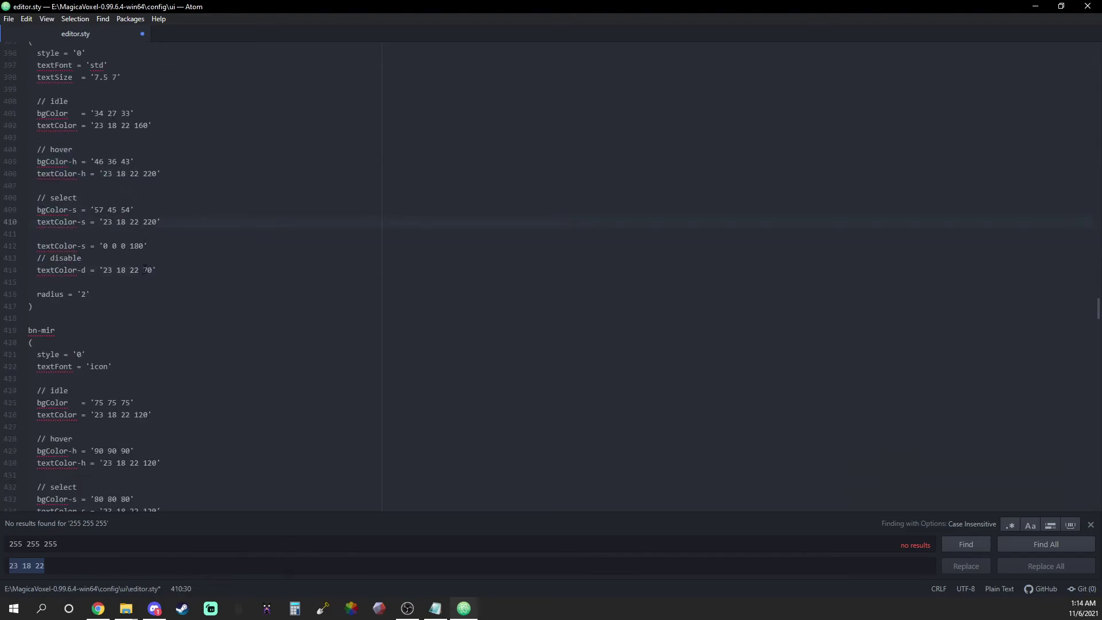
click(169, 370)
drag(169, 370, 30, 264)
key(ctrl+v)
scroll(162, 345, down, 8)
key(ctrl+v)
- Paste the purple state colours into sw-play, the button block and bn-ic
scroll(162, 344, down, 7)
drag(162, 386, 30, 270)
key(ctrl+v)
scroll(30, 270, down, 8)
key(ctrl+v)
drag(163, 380, 30, 270)
scroll(29, 272, down, 7)
key(ctrl+v)
- Paste the purple state colours into bn-bar, bn-menu and bn-task
scroll(30, 281, down, 8)
key(ctrl+v)
scroll(30, 294, down, 9)
key(ctrl+v)
scroll(30, 270, down, 8)
drag(163, 390, 30, 270)
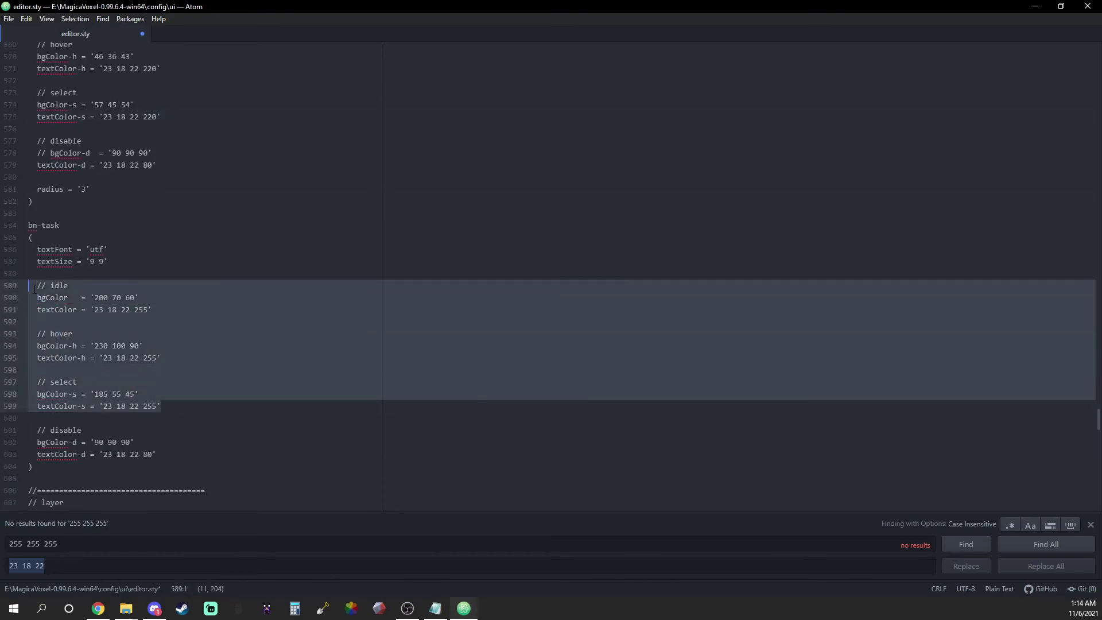
key(ctrl+v)
- Paste the purple state colours into lay-cur and lay-vis
scroll(162, 319, down, 6)
scroll(162, 319, down, 2)
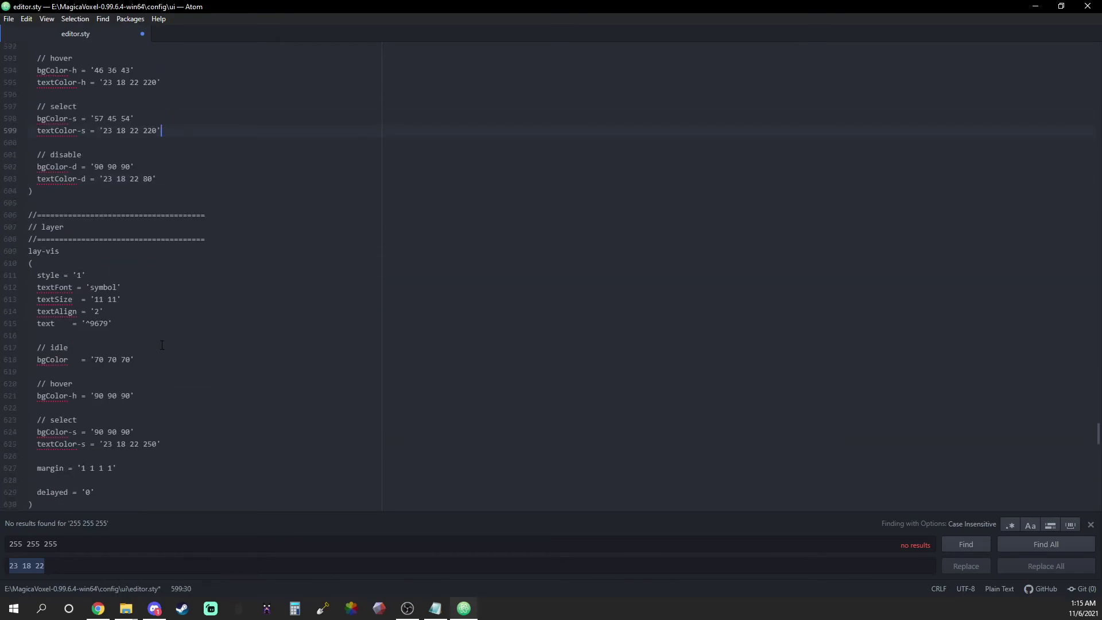
scroll(163, 345, up, 1)
scroll(166, 343, down, 10)
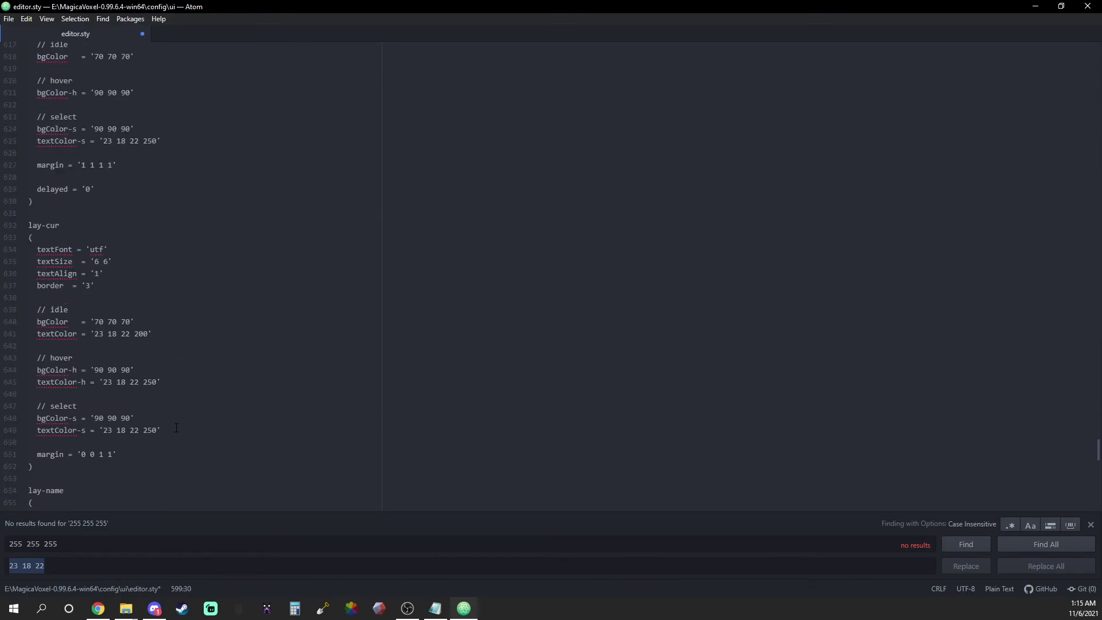
drag(176, 427, 37, 309)
key(ctrl+v)
scroll(37, 309, up, 4)
drag(163, 279, 37, 182)
key(ctrl+v)
scroll(146, 245, down, 2)
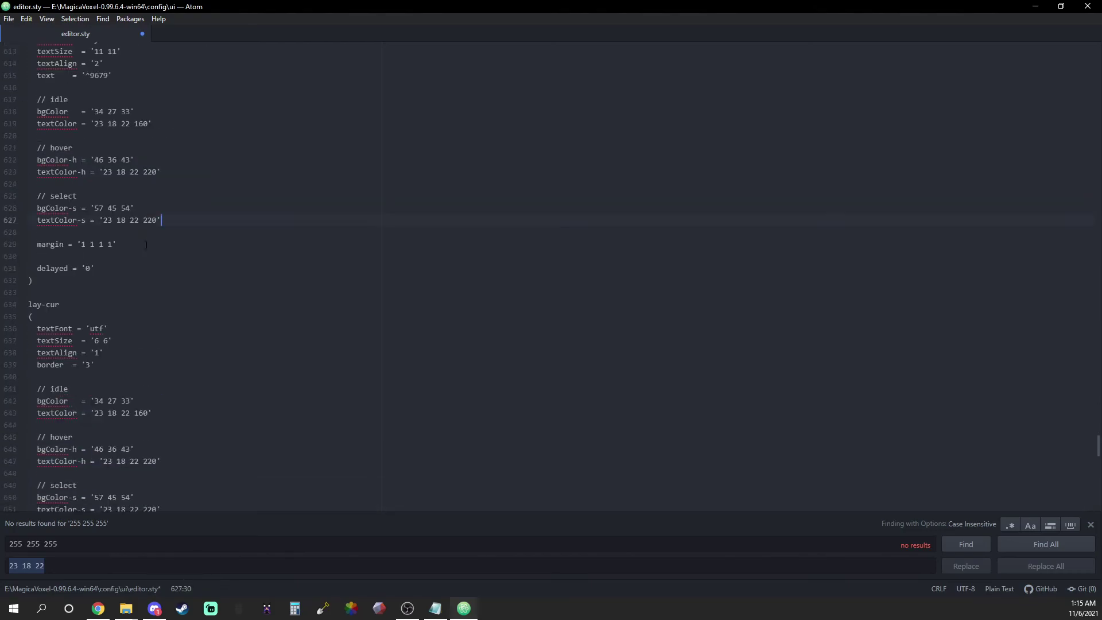
scroll(147, 245, down, 10)
scroll(25, 327, up, 5)
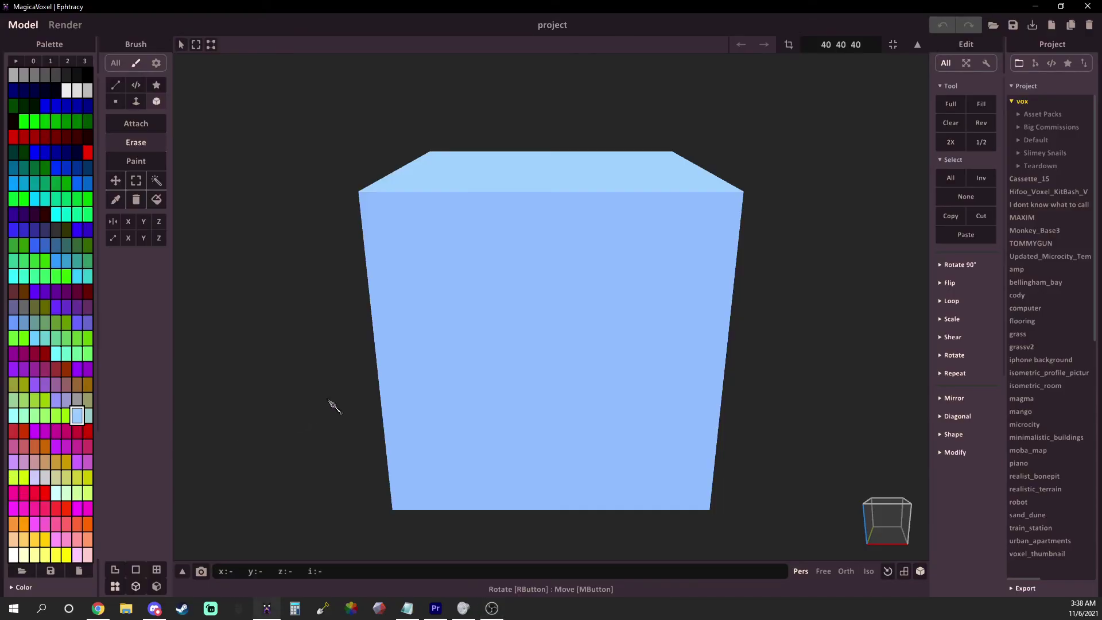
- Orbit the cube and expand the modify, shape, diagonal, mirror, repeat and rotate sections
mouse_move(627, 357)
right_down()
mouse_move(566, 340)
mouse_move(615, 362)
right_up()
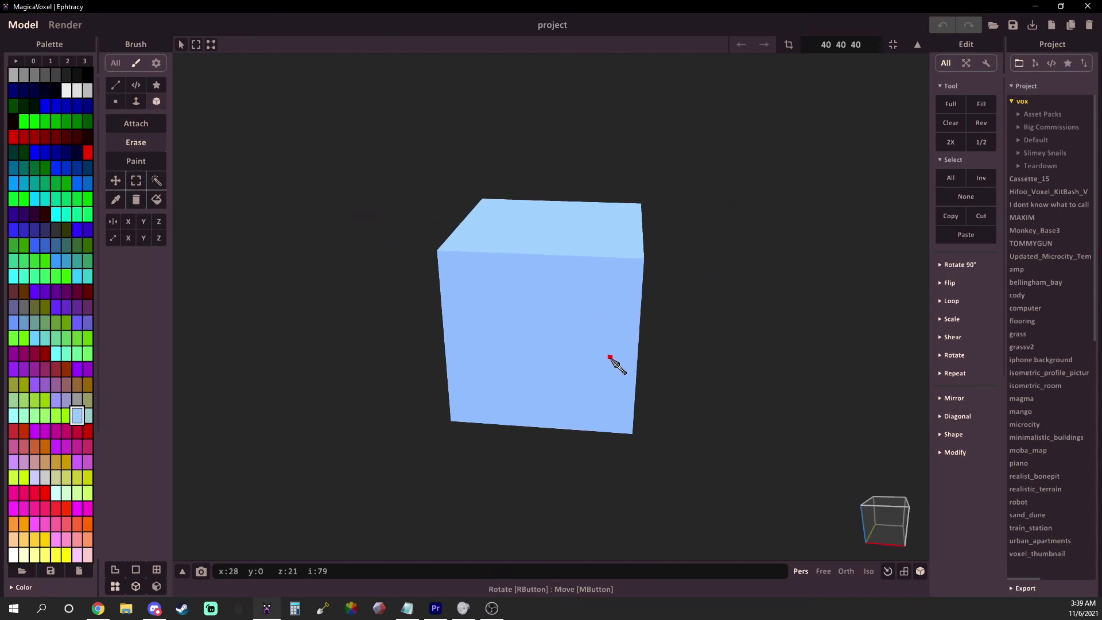
click(955, 453)
click(954, 435)
click(957, 417)
click(954, 398)
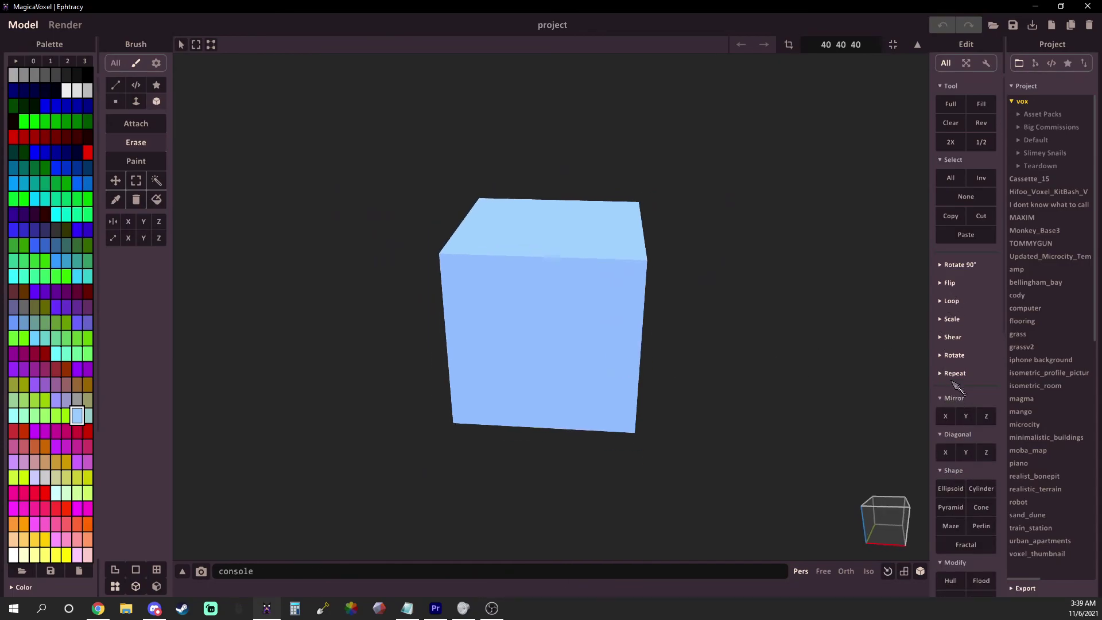
click(954, 373)
click(954, 355)
- Expand the shear, scale, loop, flip and rotate 90° sections of the Edit panel
click(953, 337)
click(952, 318)
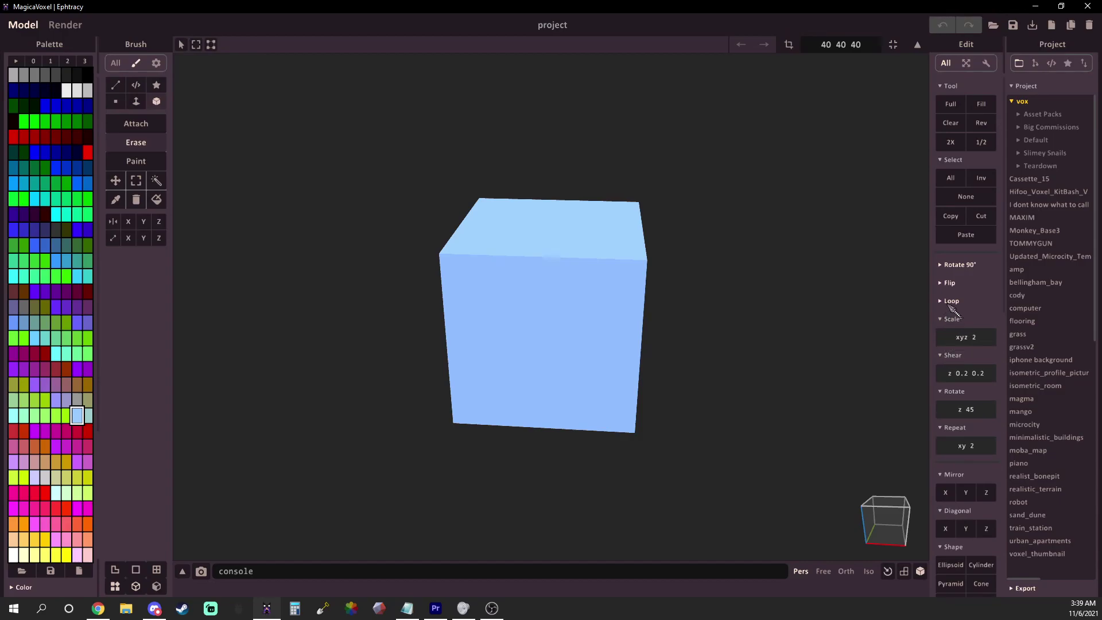
click(952, 301)
click(951, 283)
click(956, 265)
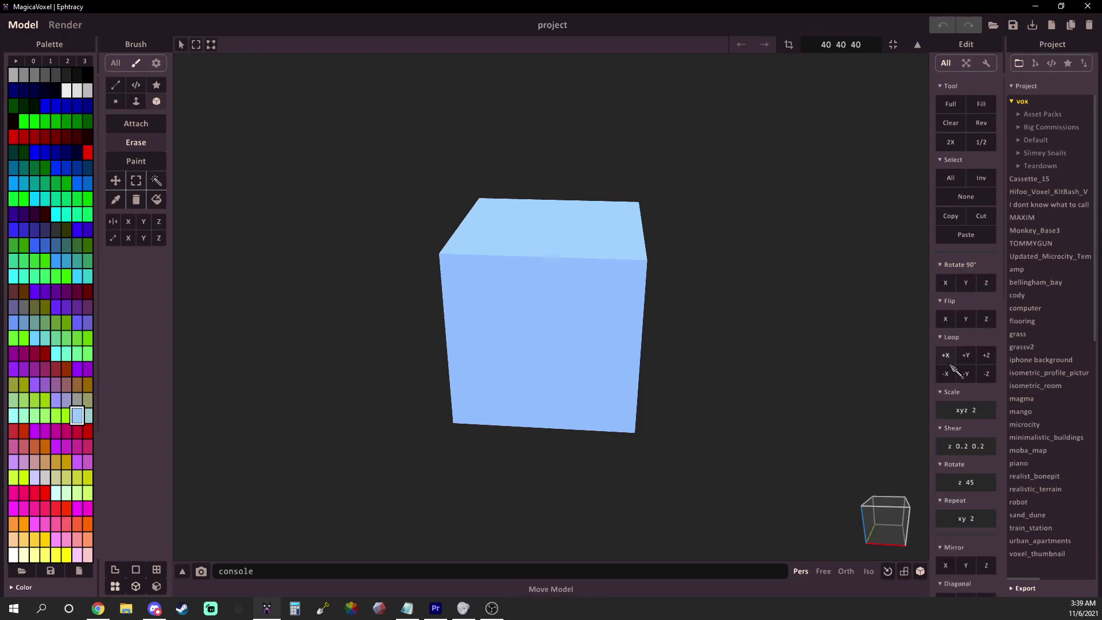
click(950, 313)
click(951, 309)
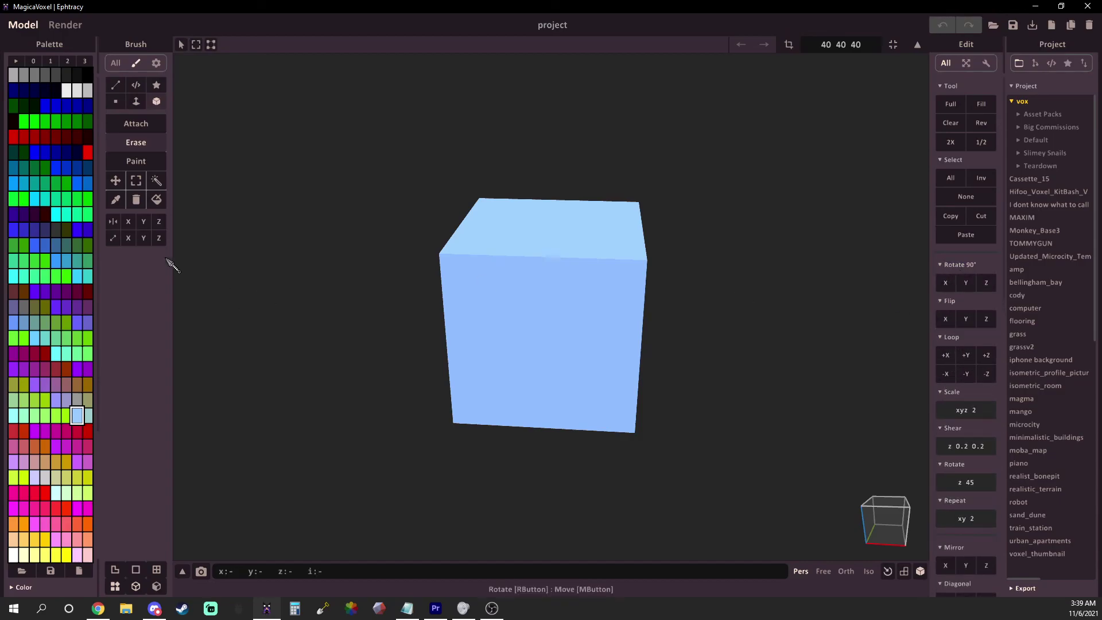